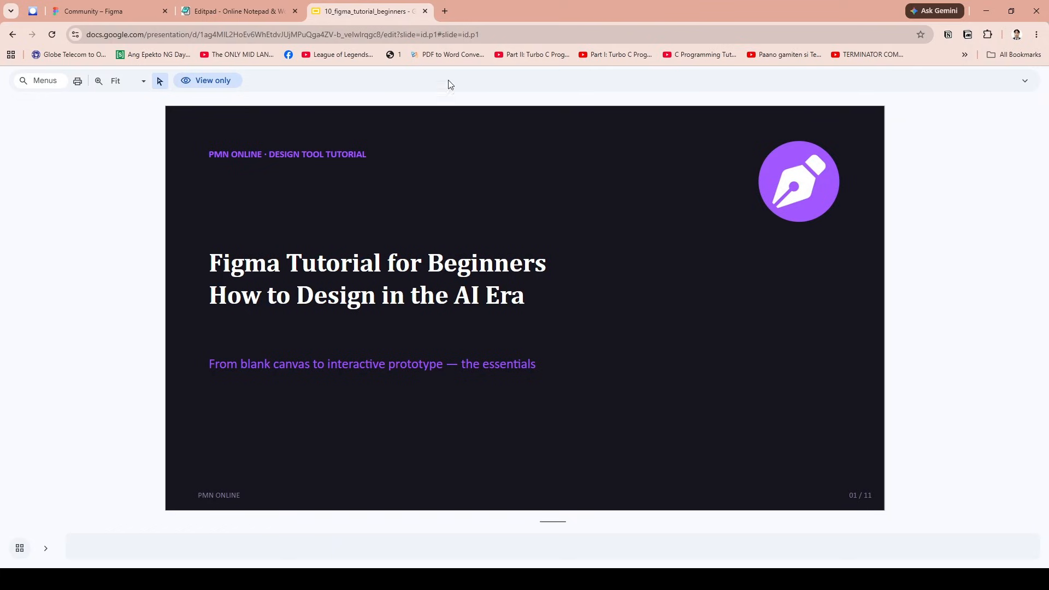
- Go through the tutorial slides up to the one on setting up the workspace
key(Right)
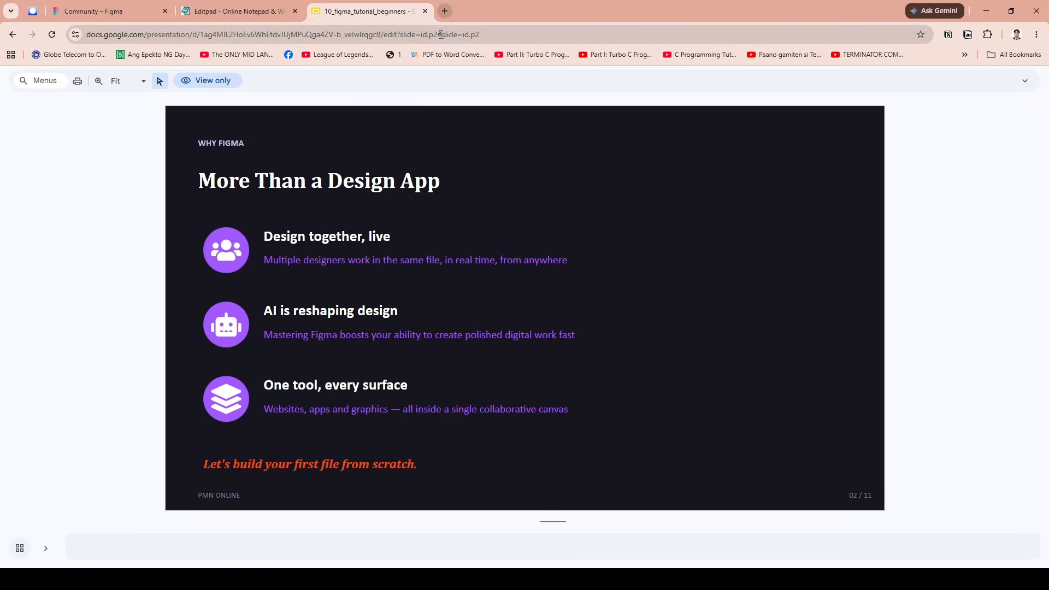
scroll(424, 221, down, 1)
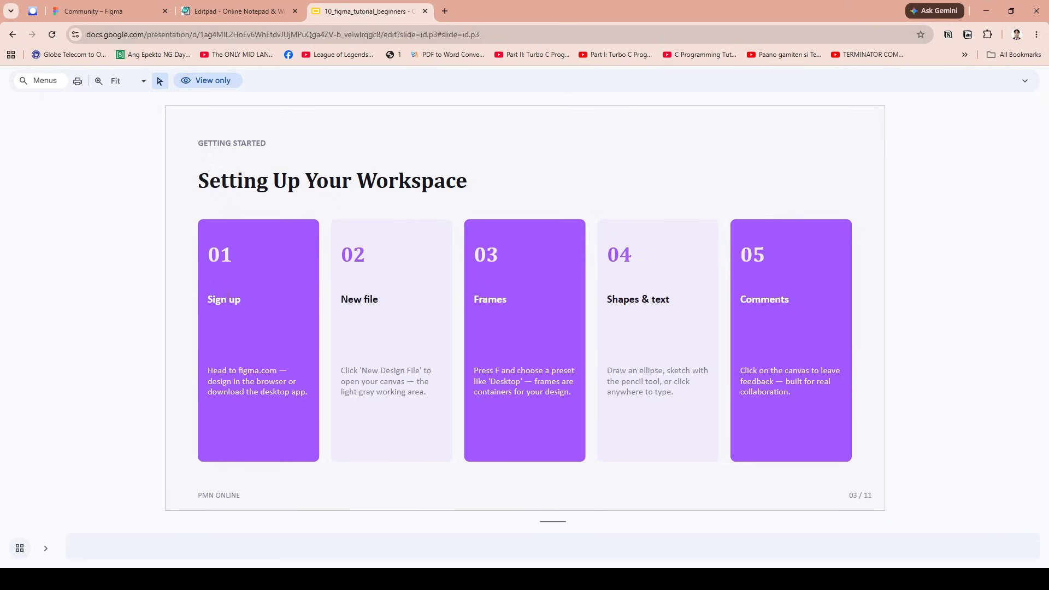
drag(240, 371, 277, 371)
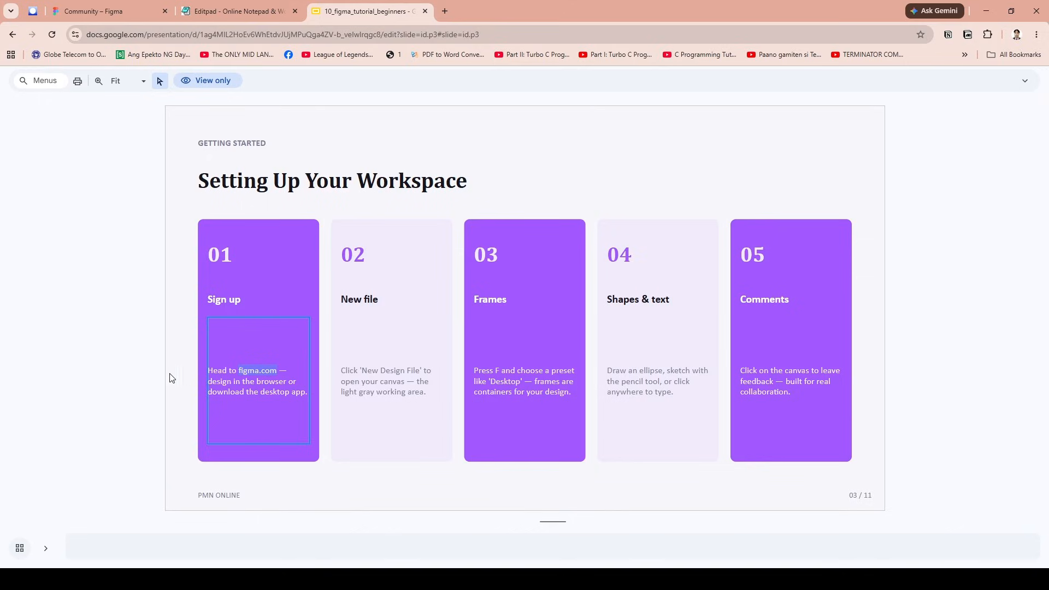
click(147, 379)
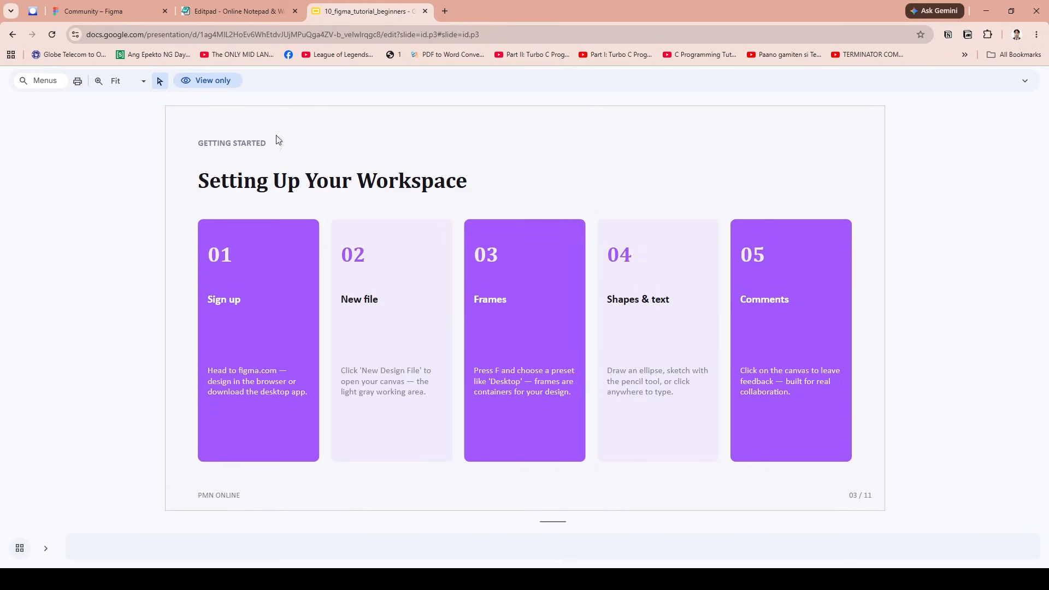
- Switch to Figma and create a new design file from the drafts
click(109, 11)
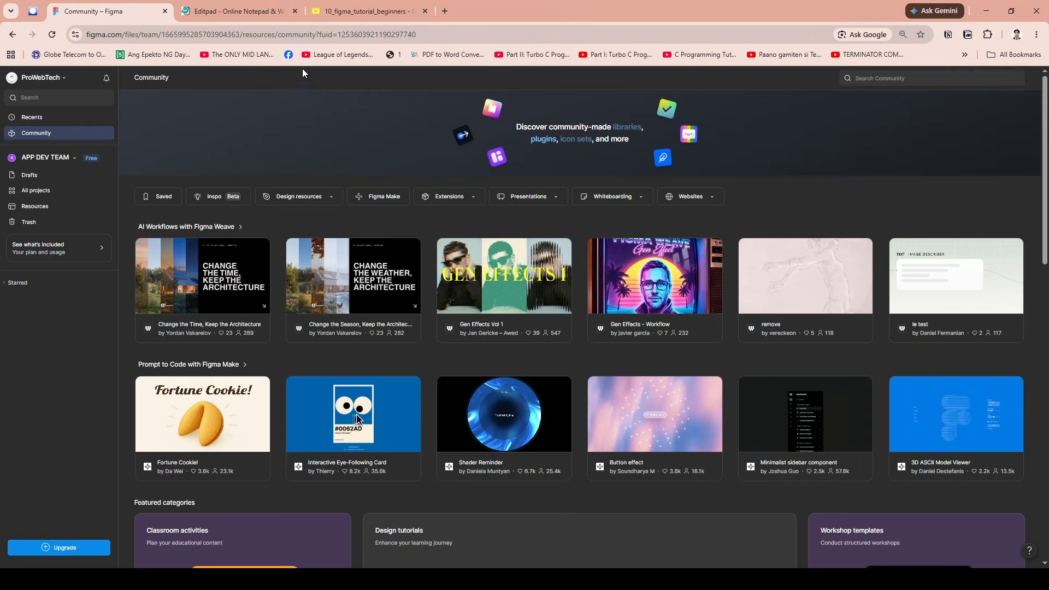
click(58, 176)
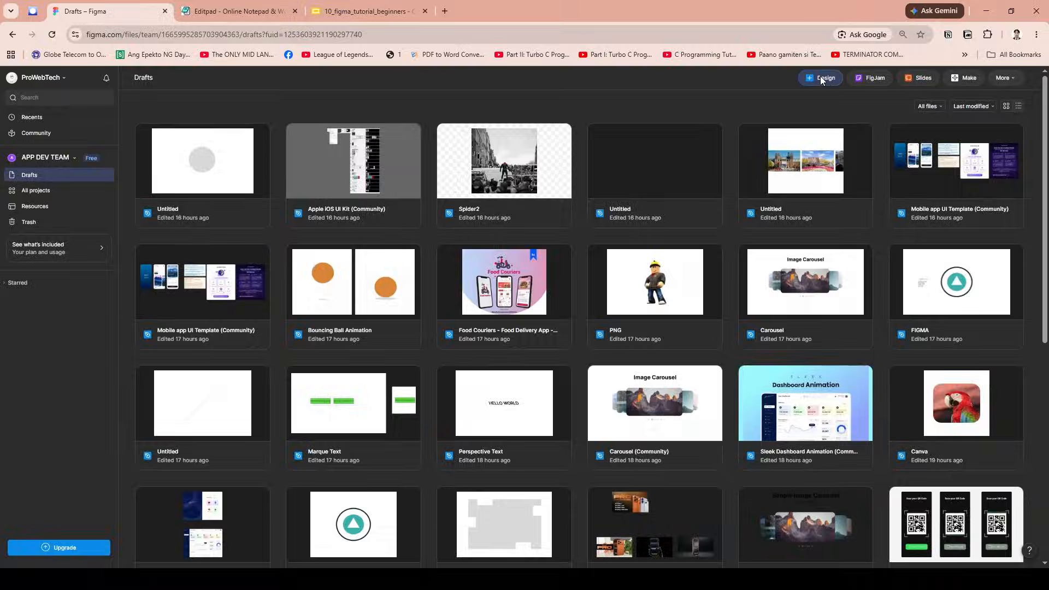
click(823, 77)
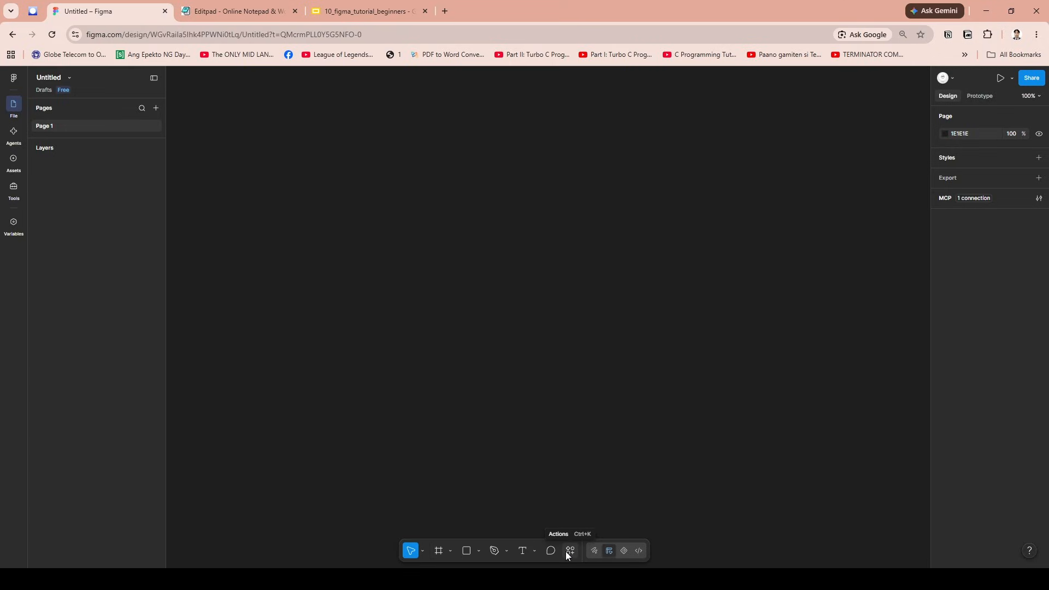
- Draw a frame of about 1035 × 797 on the empty canvas
click(439, 551)
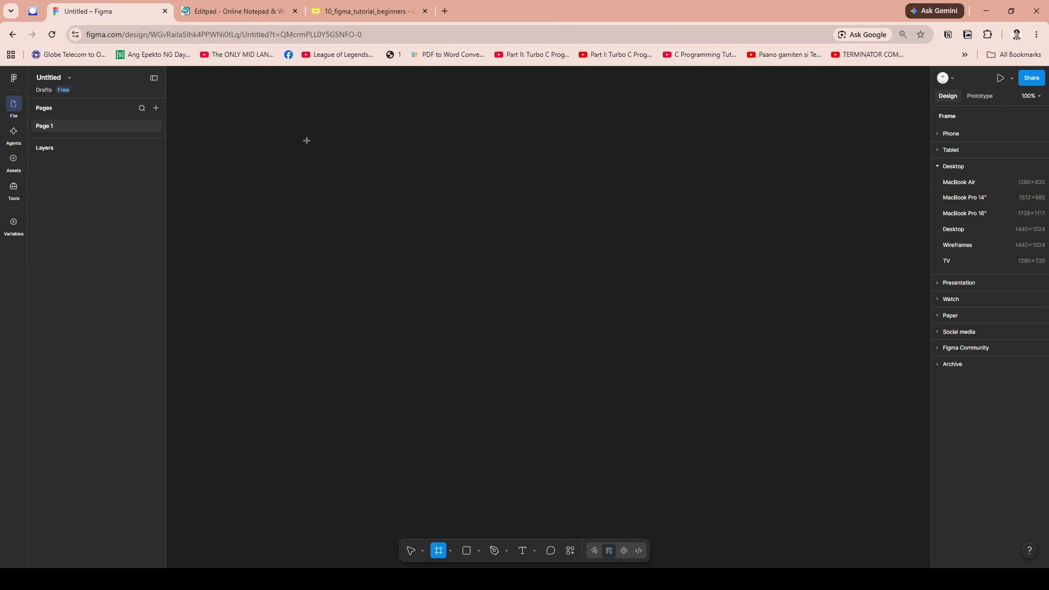
drag(287, 120, 797, 513)
drag(595, 257, 578, 253)
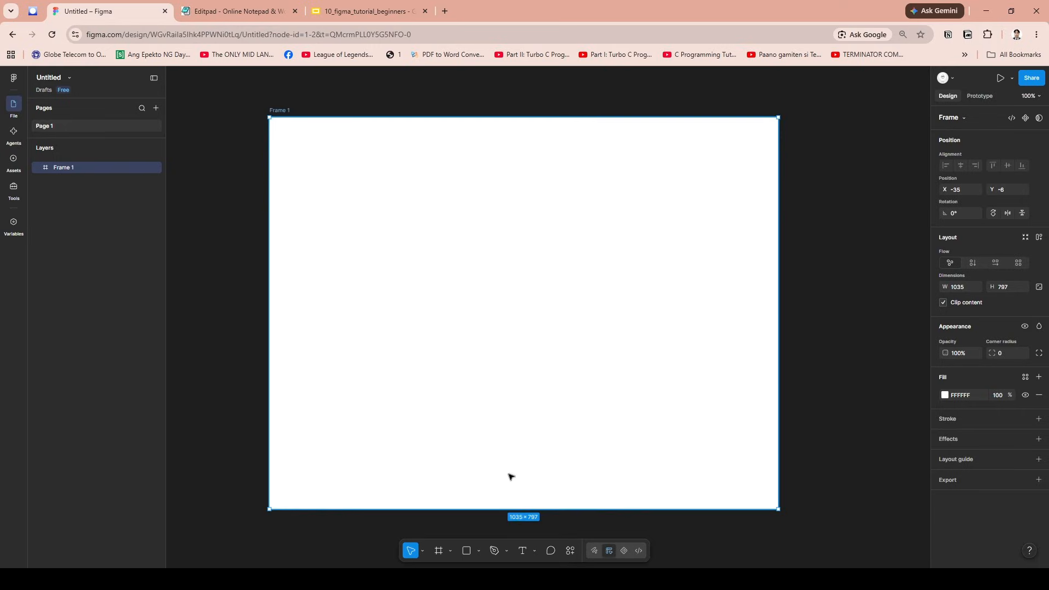
click(451, 551)
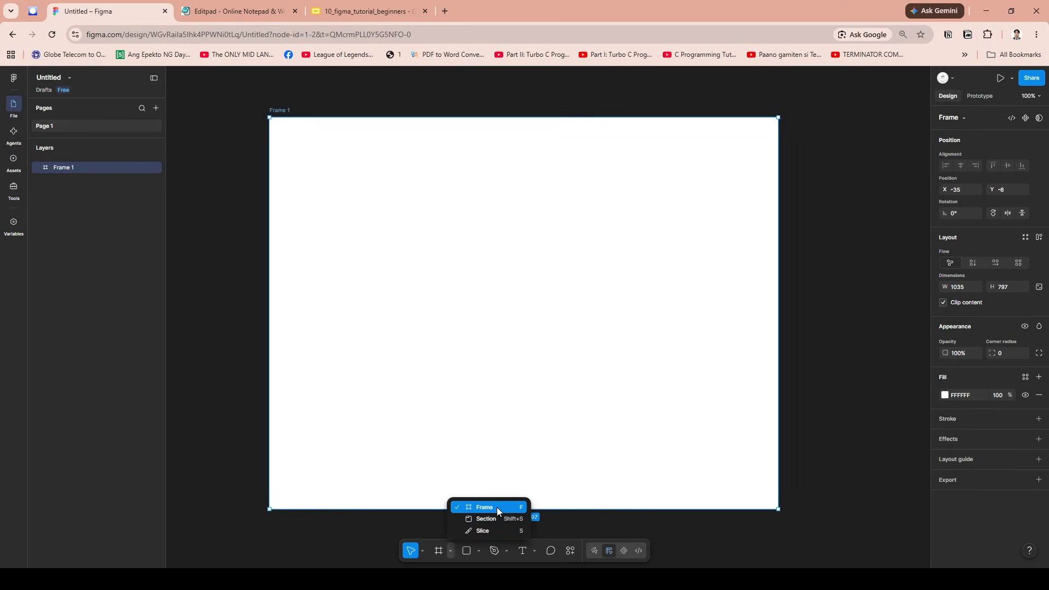
click(865, 215)
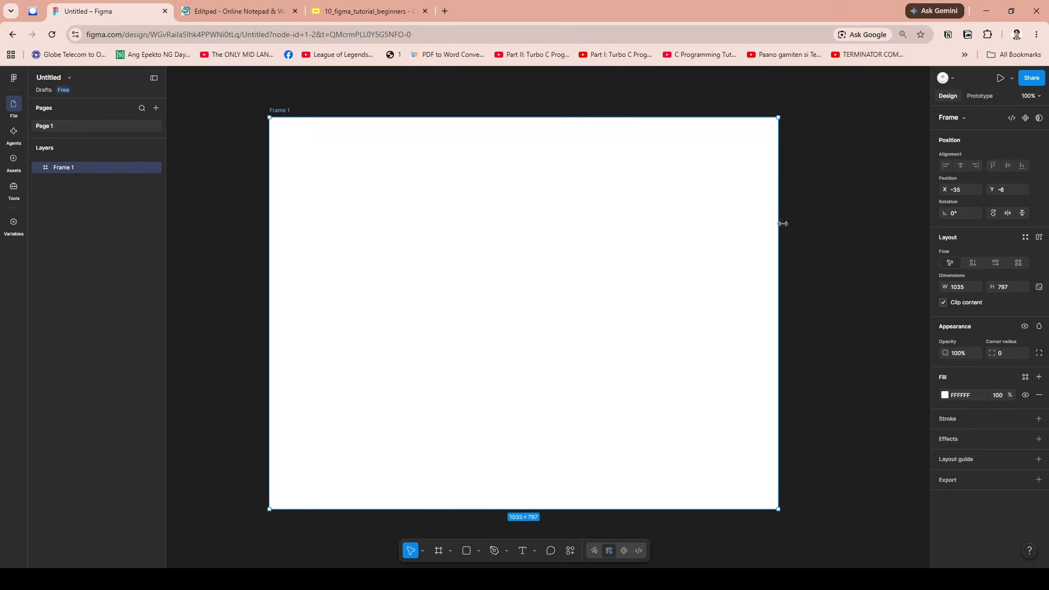
- Draw an ellipse of about 147 × 138 in the upper-left area of the frame
click(477, 552)
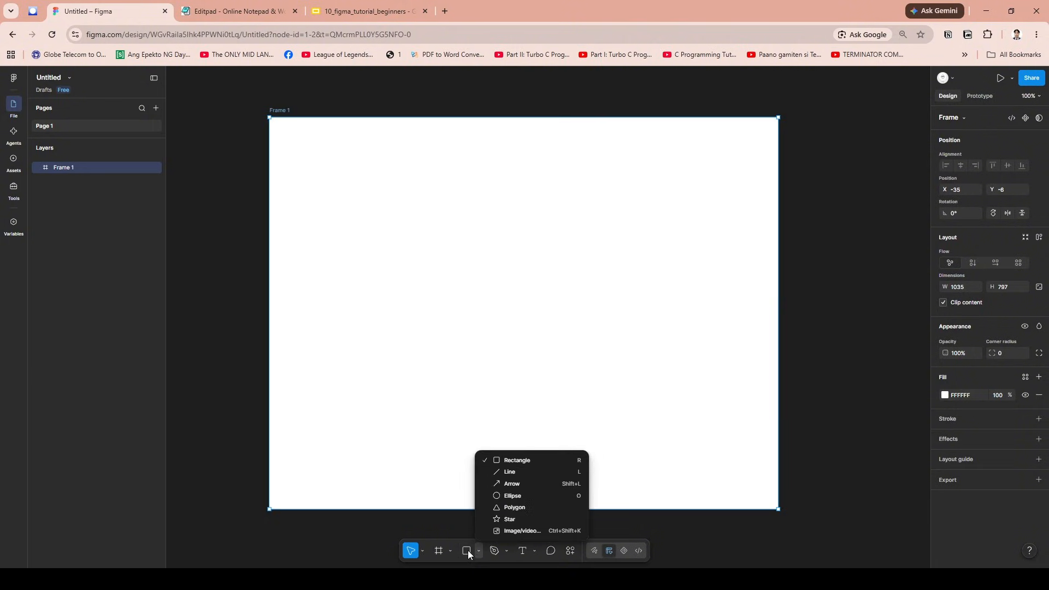
click(512, 496)
mouse_move(370, 193)
mouse_down()
mouse_move(444, 259)
mouse_move(391, 232)
mouse_move(533, 352)
mouse_move(433, 260)
mouse_move(397, 246)
mouse_up()
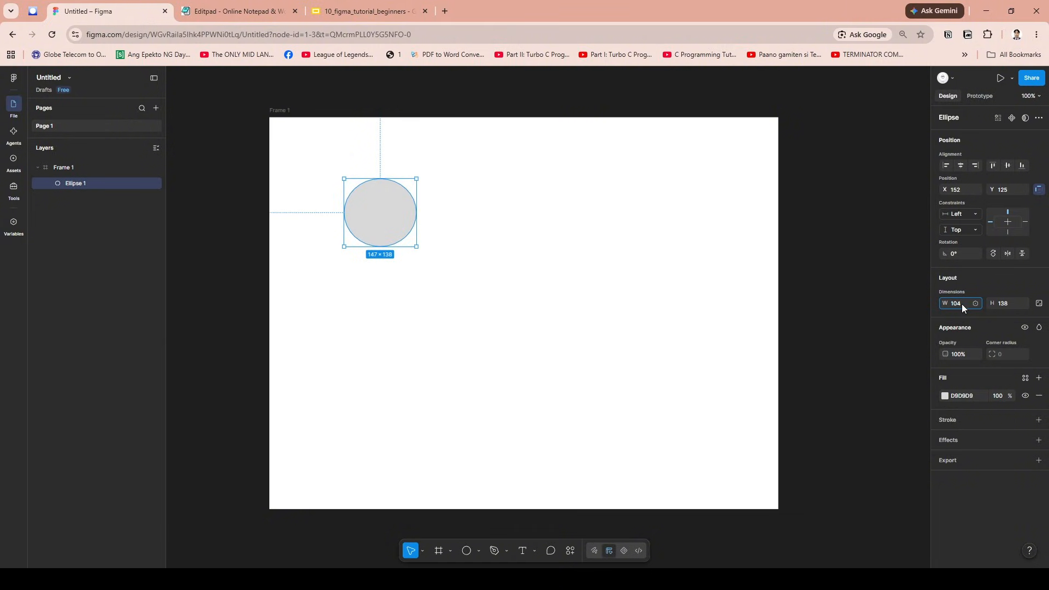
- Set the ellipse's width to 104 and stretch it freehand to about 158 × 132
click(962, 303)
text(104)
click(1003, 304)
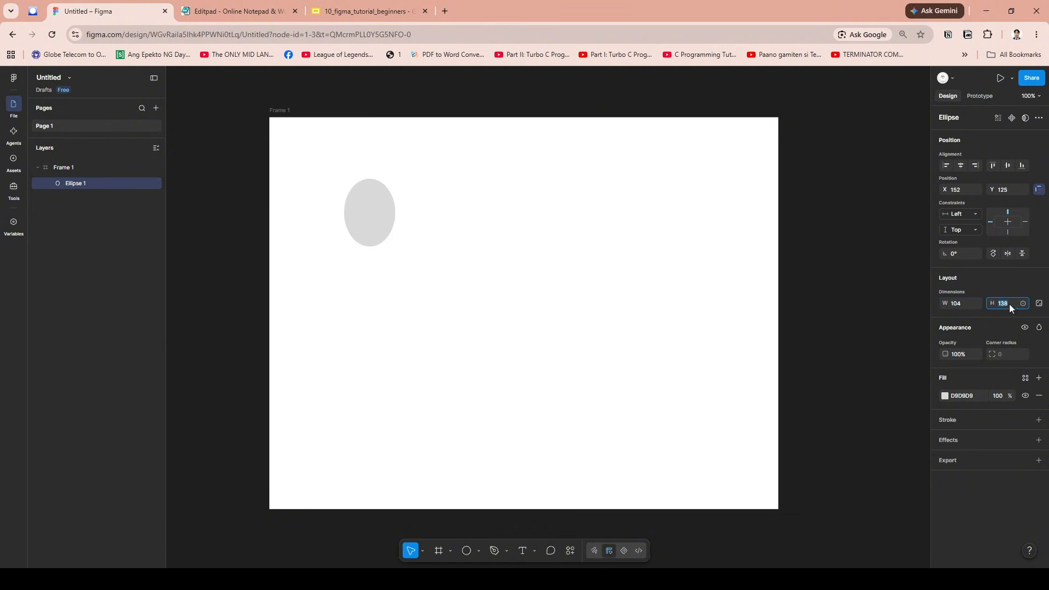
click(1013, 302)
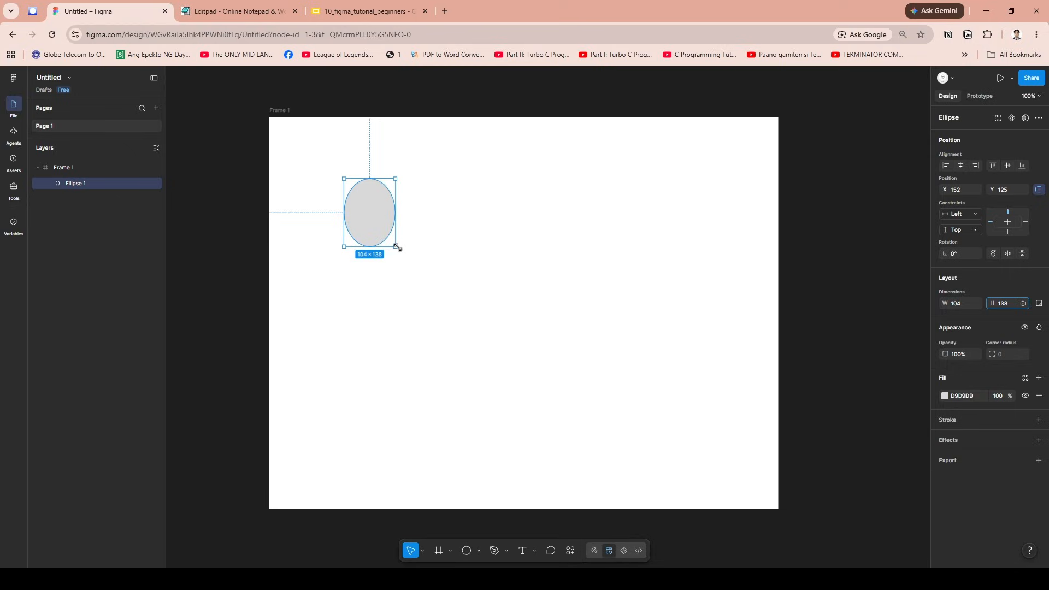
drag(396, 246, 422, 244)
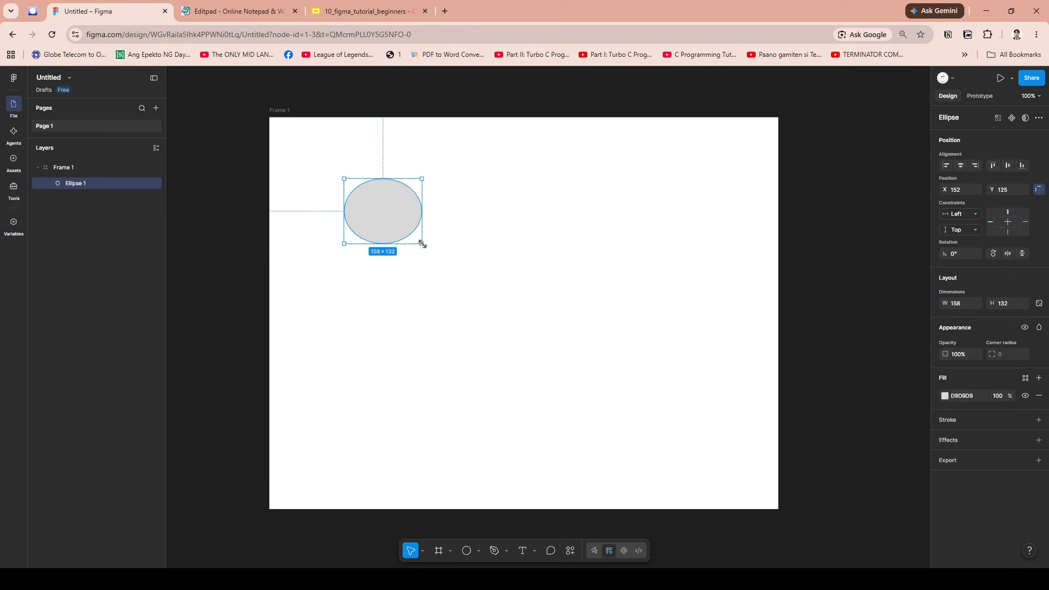
click(507, 555)
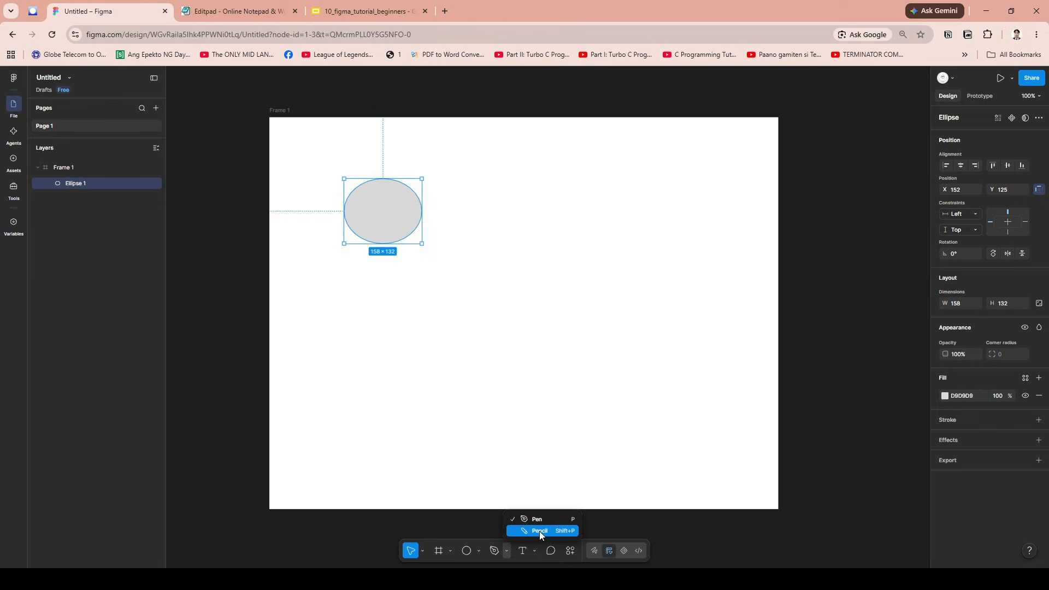
click(534, 553)
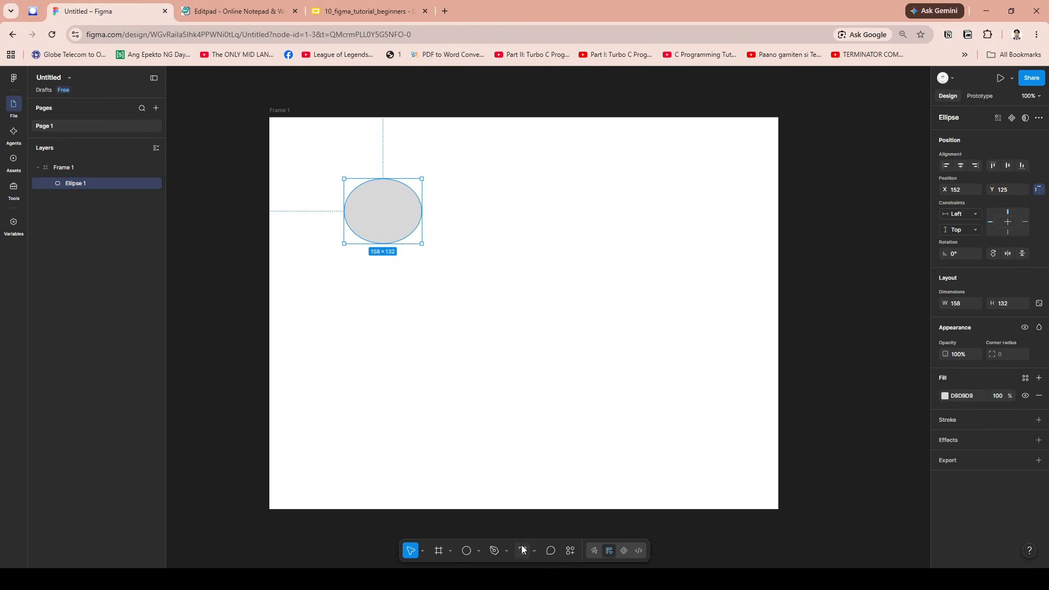
- Add a text layer reading "Smart Choice" near the middle of the frame
click(523, 551)
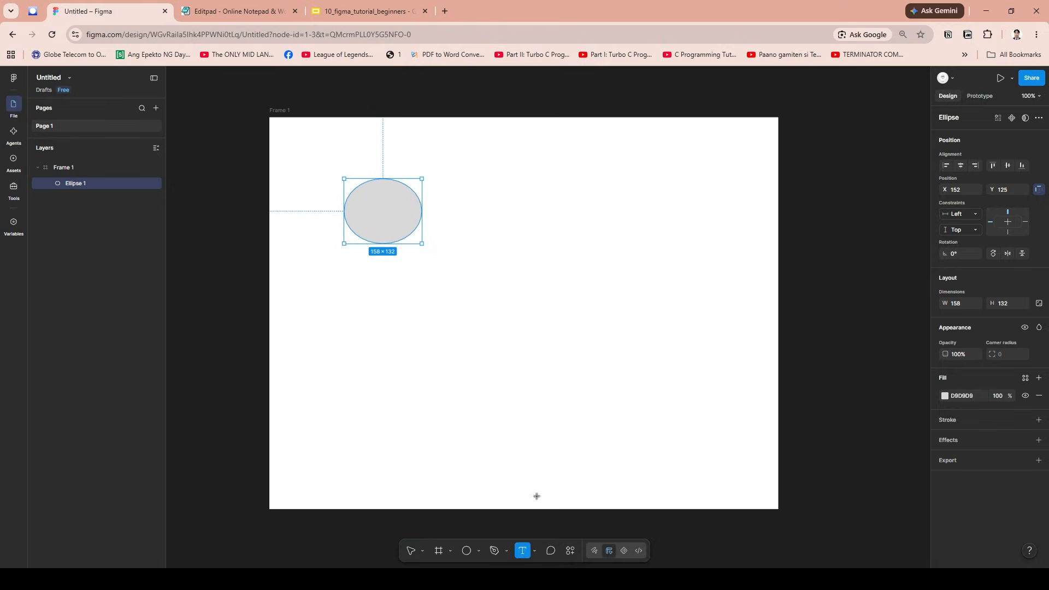
click(565, 309)
text(S)
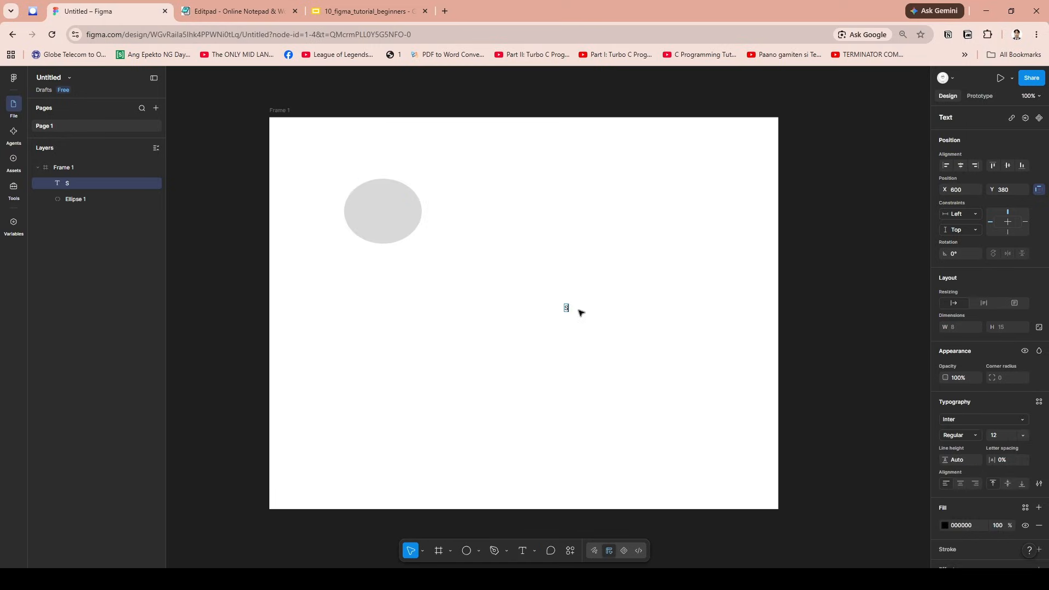
text(mart Choice)
key(Escape)
click(691, 334)
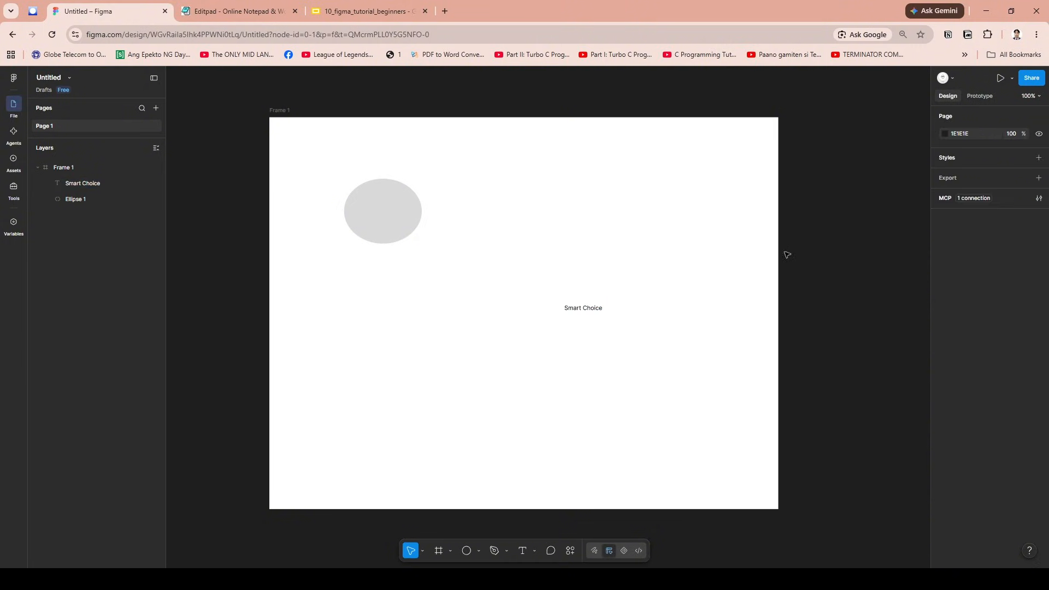
- Format the "Smart Choice" text as Bold at size 96 and reposition it at about X 217, Y 329 in the frame
drag(597, 309, 488, 321)
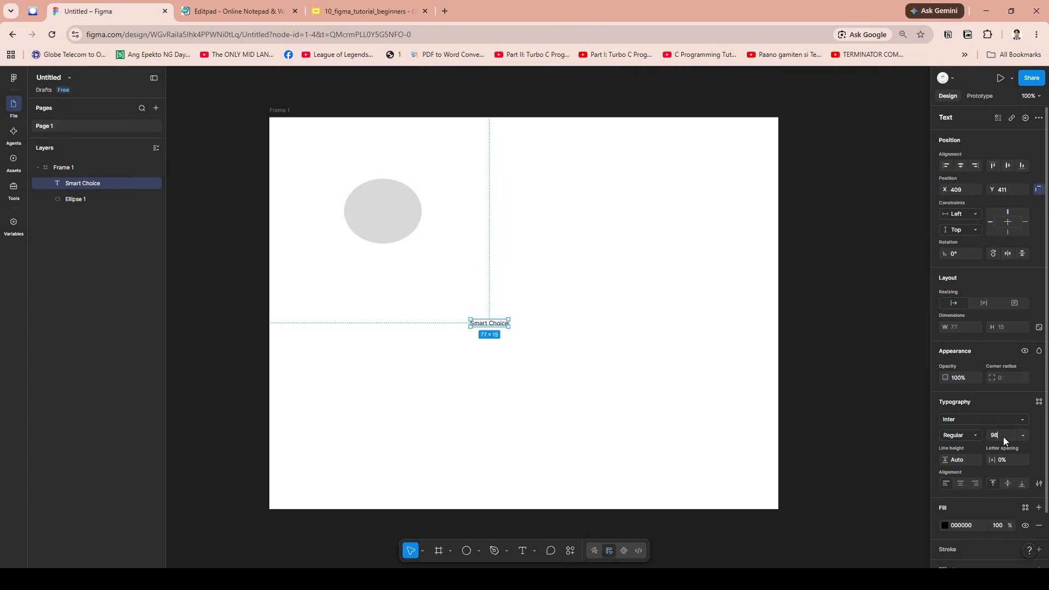
click(976, 435)
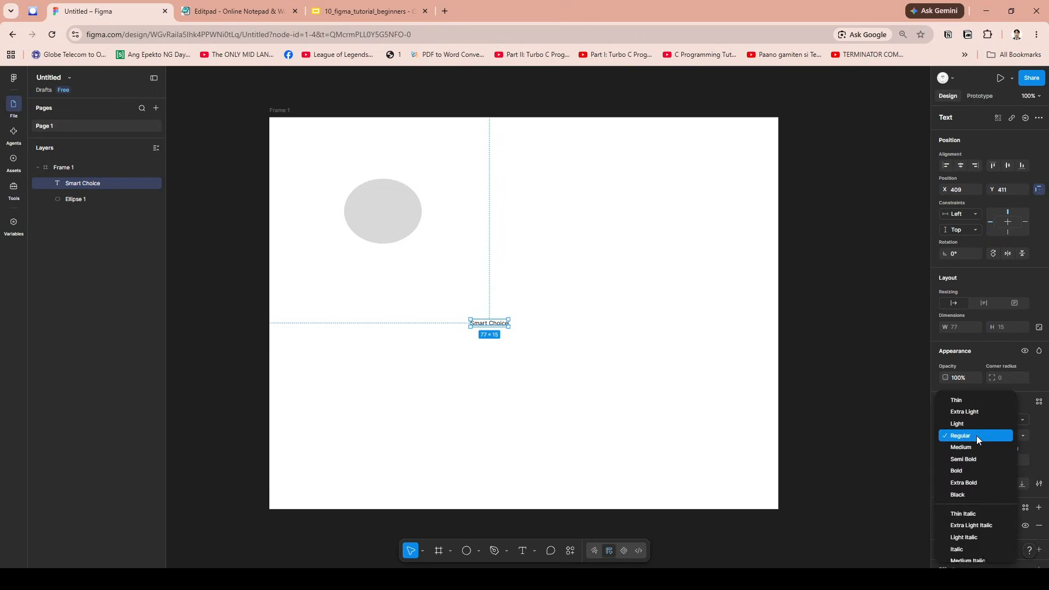
click(973, 470)
drag(651, 340, 562, 301)
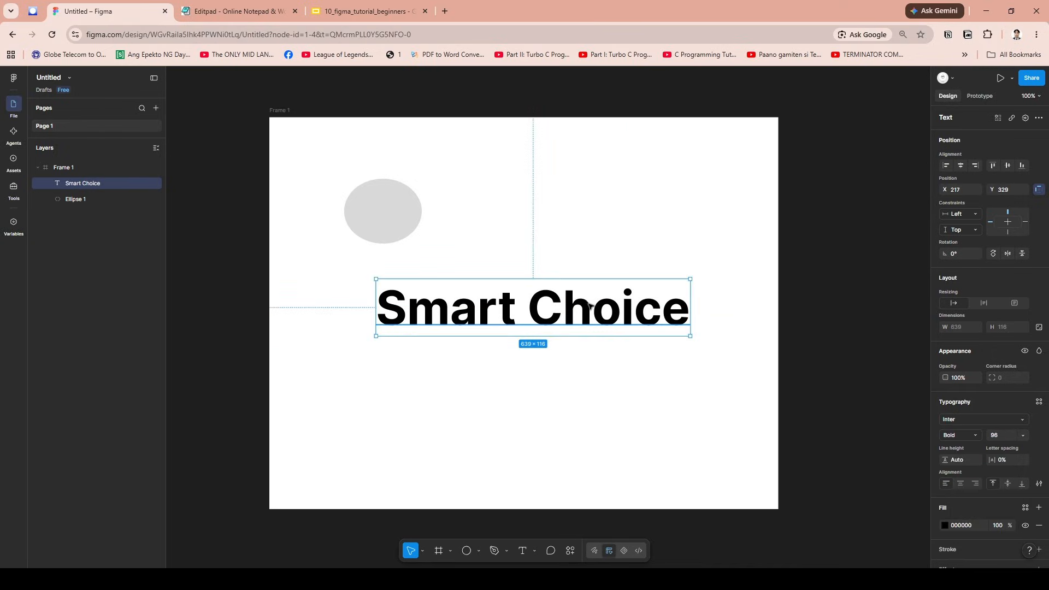
click(607, 475)
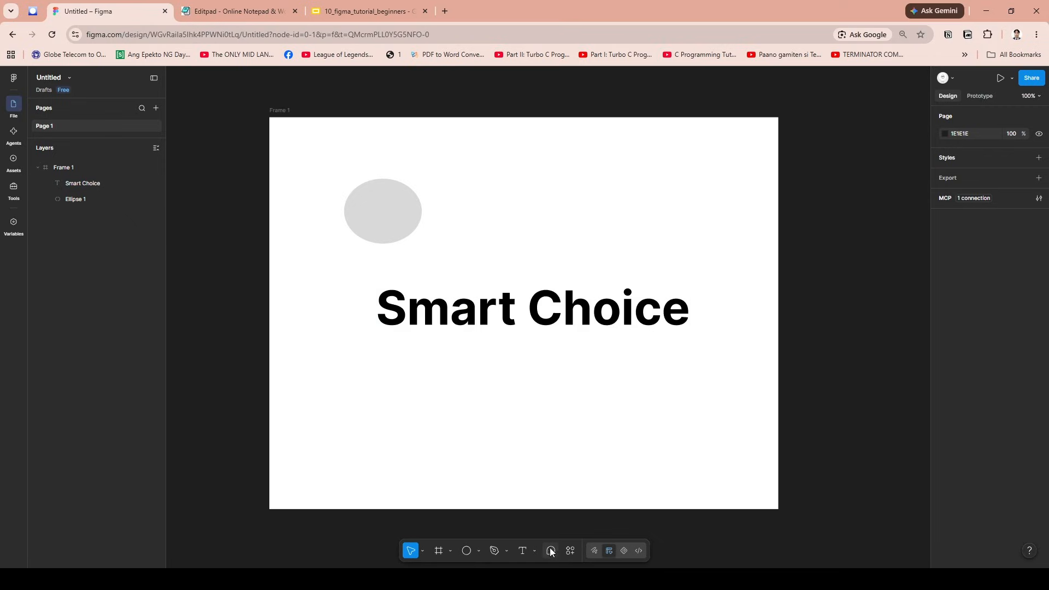
- Post a comment reading "Welcome" at the ellipse's upper-right edge and dismiss the reply notification offer
click(550, 554)
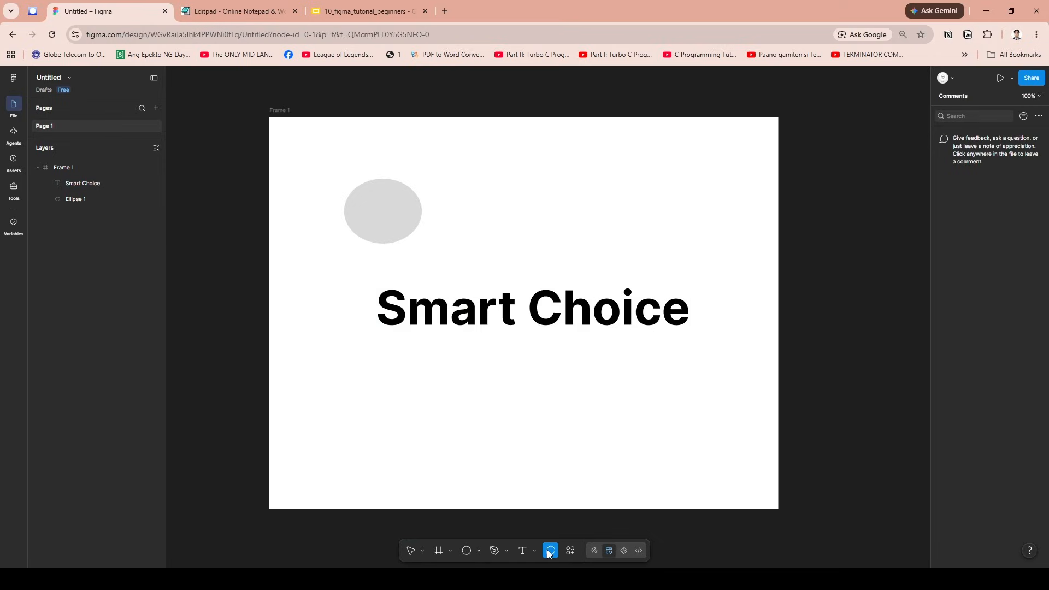
click(415, 190)
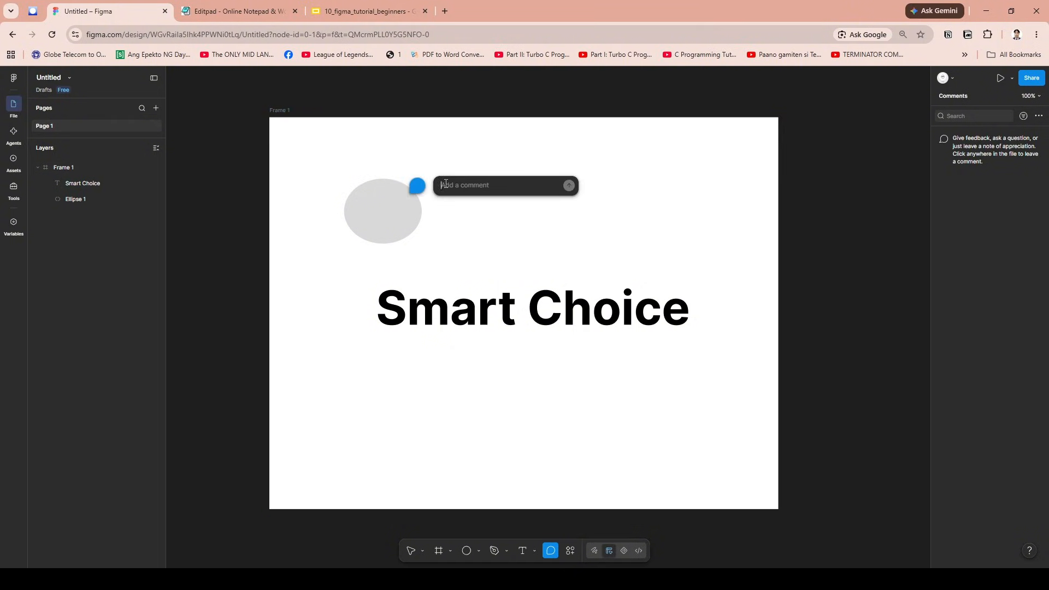
text(Welcome)
key(Return)
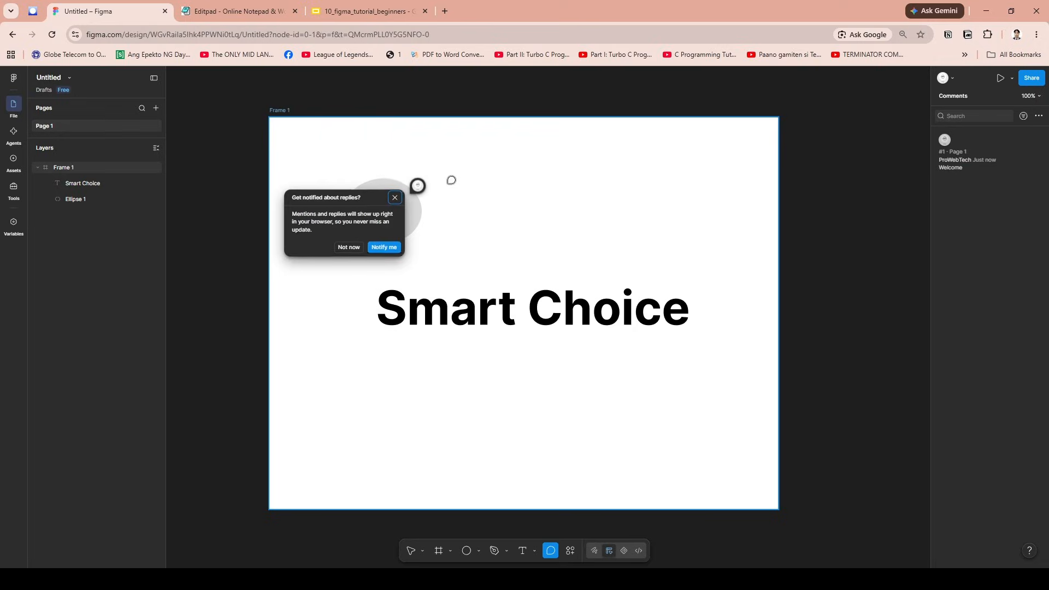
click(395, 197)
mouse_move(415, 188)
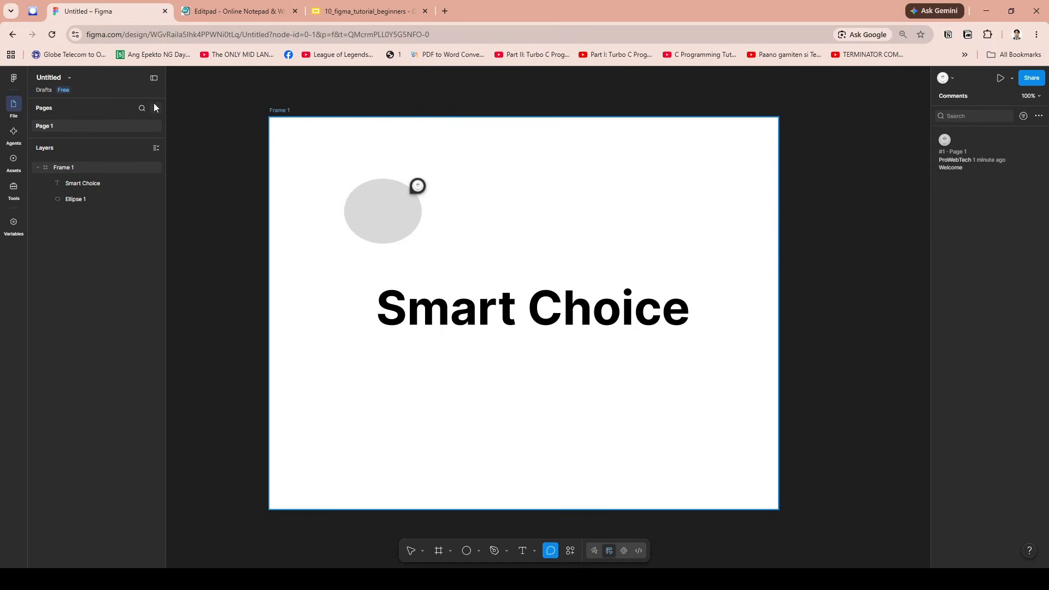
- Select the "Smart Choice" text, the ellipse and the frame one after another in the layer list
click(67, 185)
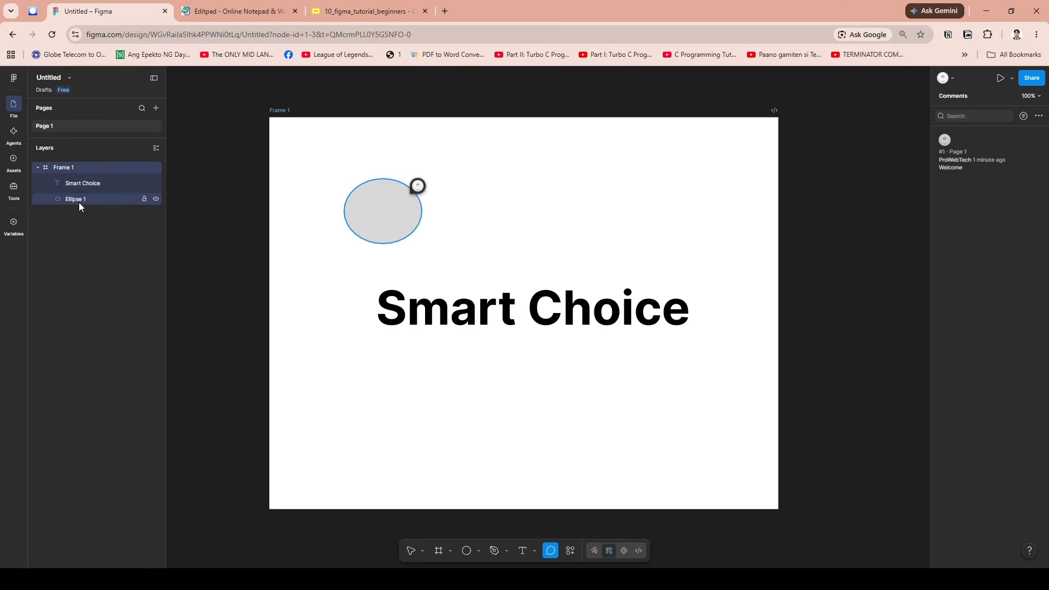
click(78, 202)
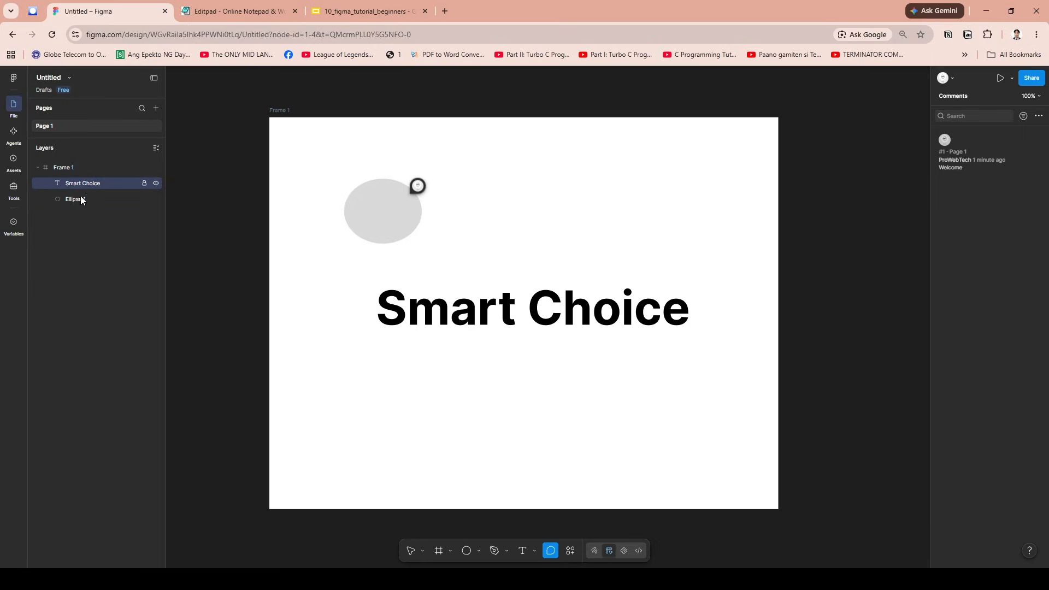
click(51, 170)
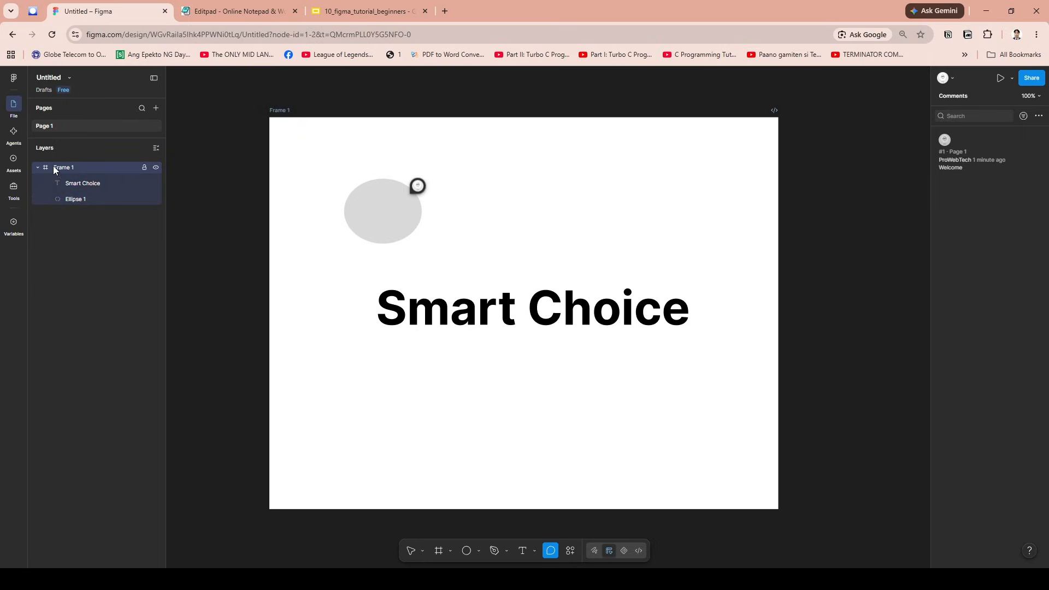
click(685, 235)
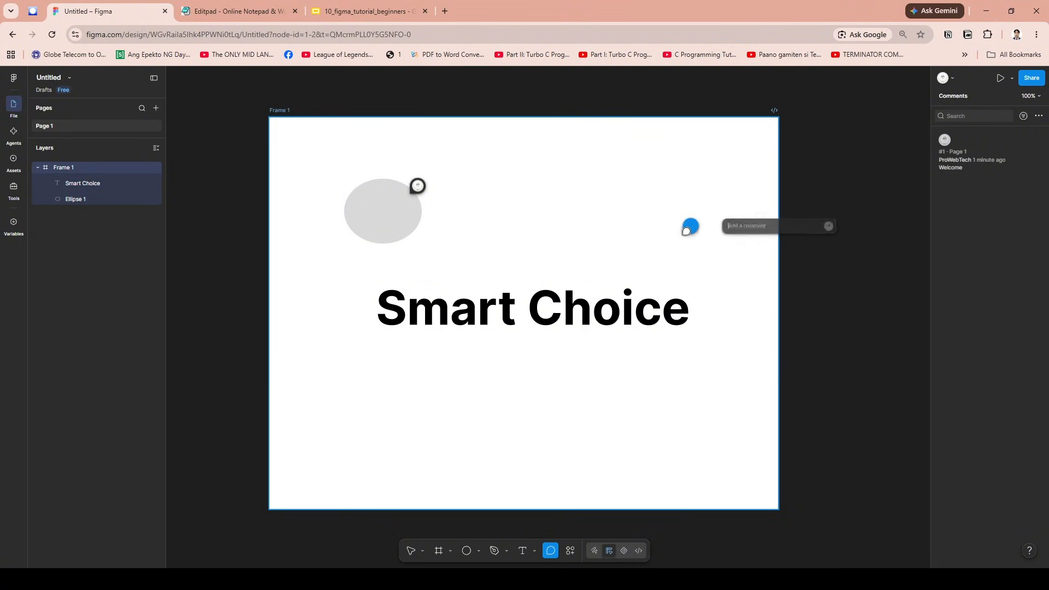
click(760, 104)
click(270, 114)
click(313, 185)
key(Escape)
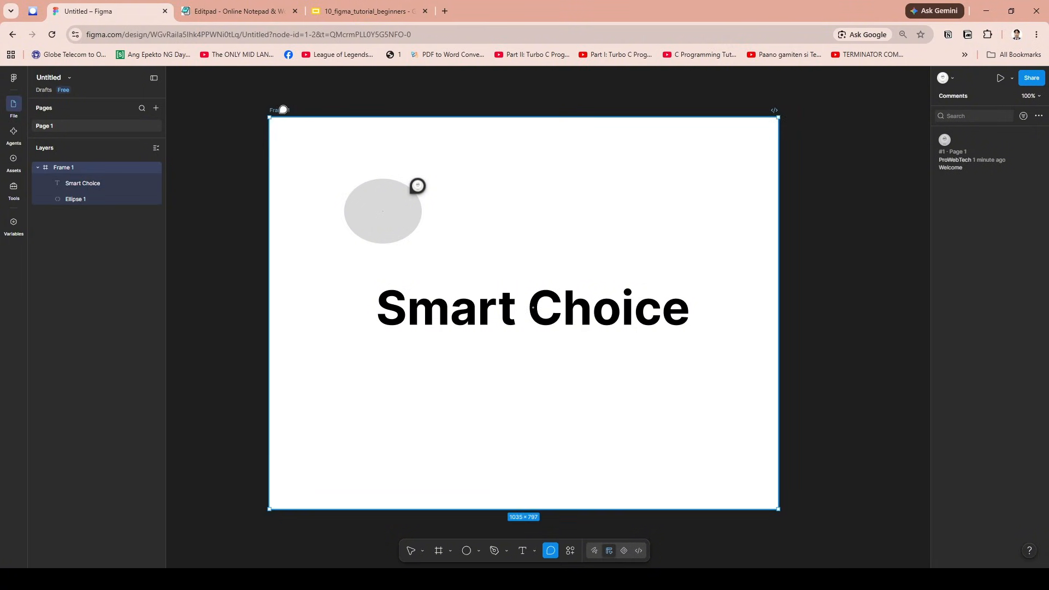
- Leave comment mode and set the frame's fill to 17152D, shifting its hue to 15172D
key(Escape)
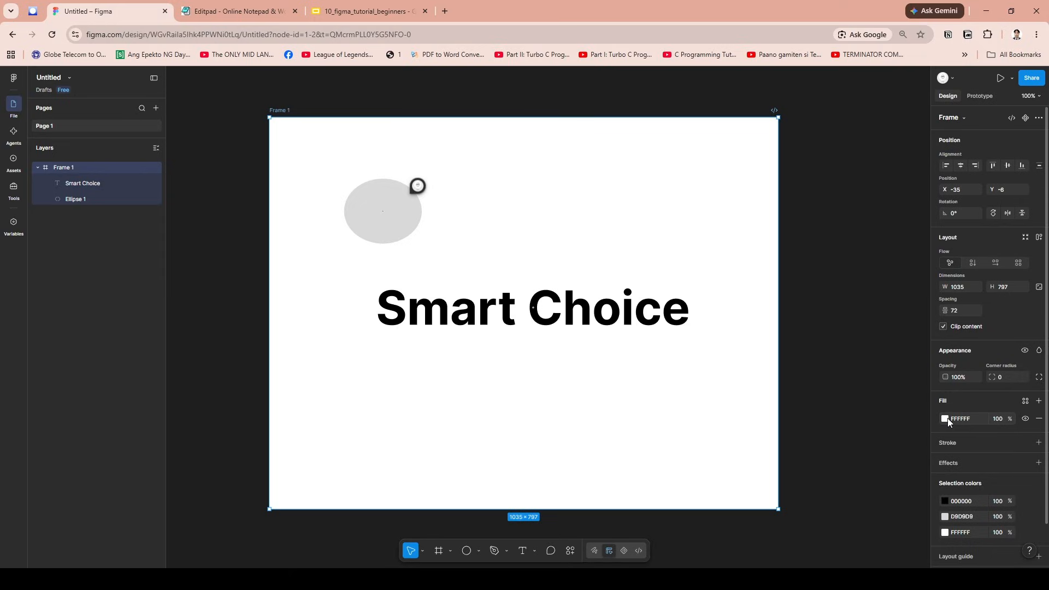
click(946, 419)
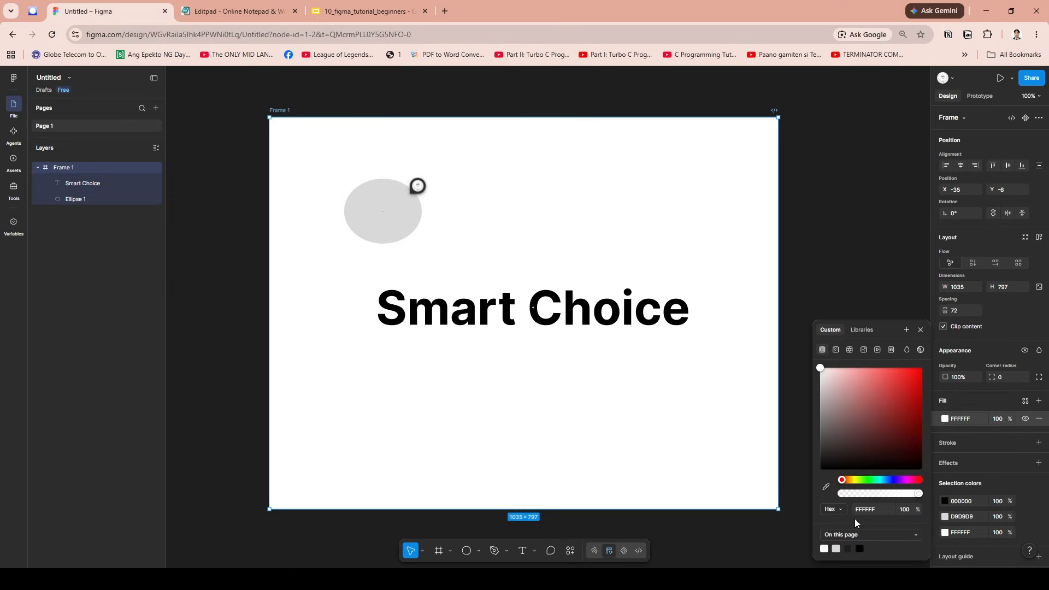
click(886, 510)
text(17152D)
key(Return)
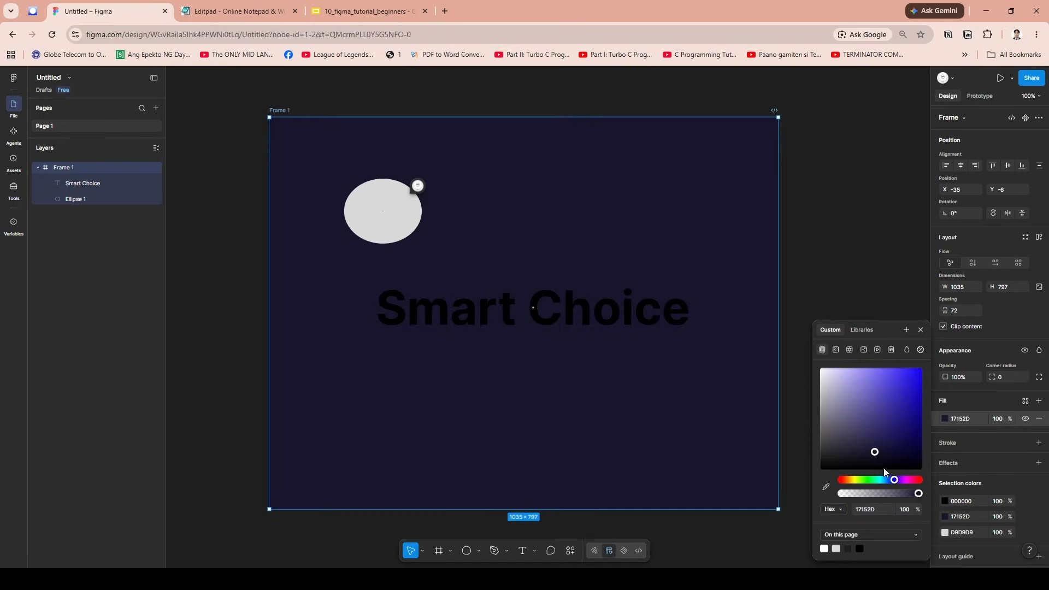
mouse_move(894, 487)
mouse_down()
mouse_move(837, 481)
mouse_move(894, 481)
mouse_up()
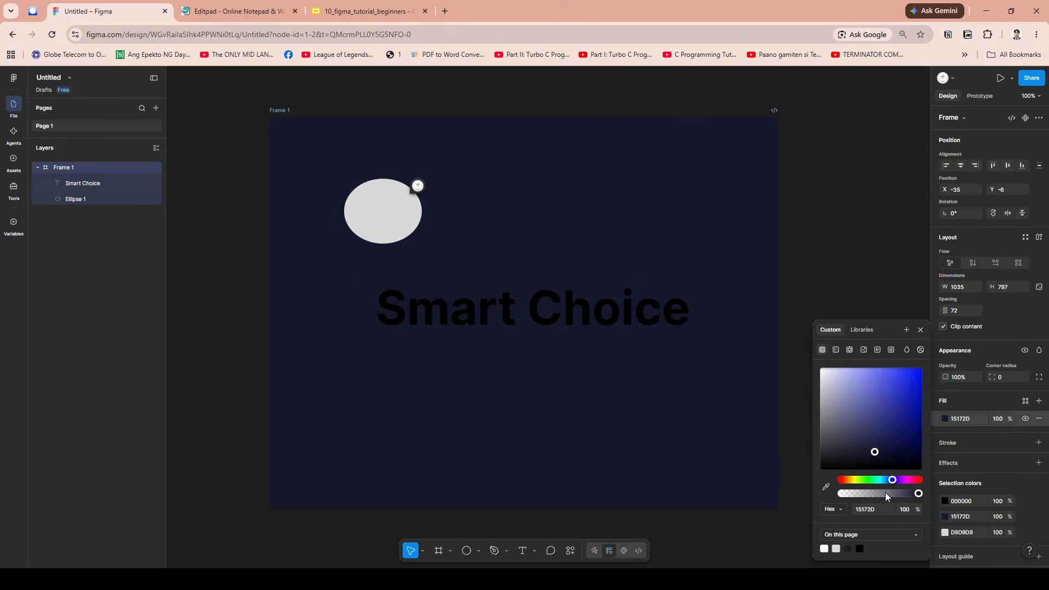
- Set the frame's fill to FFFFFF and open the fill color settings of the "Smart Choice" text
click(825, 549)
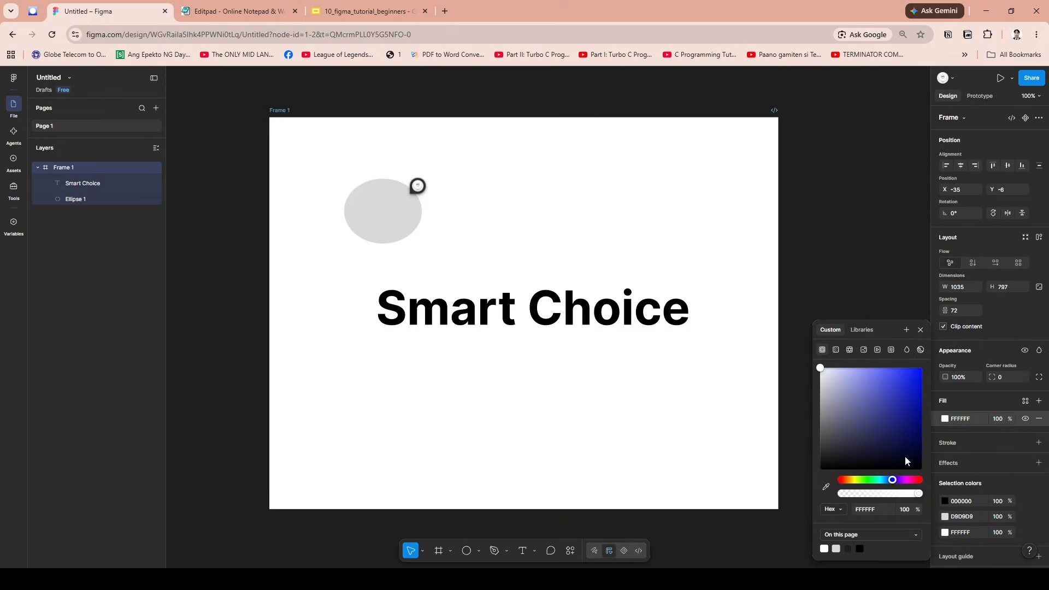
click(625, 314)
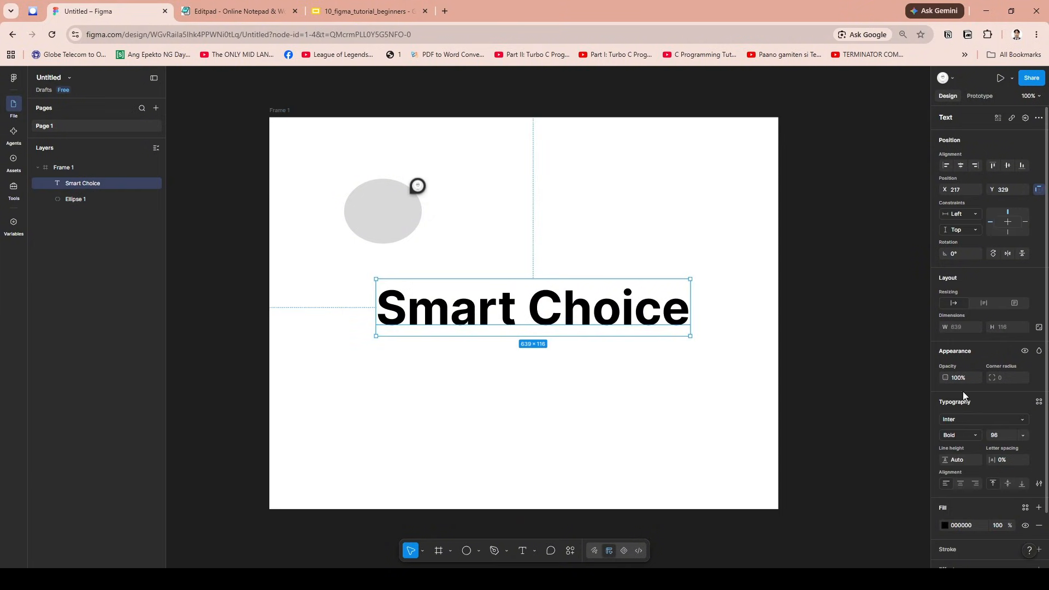
click(946, 526)
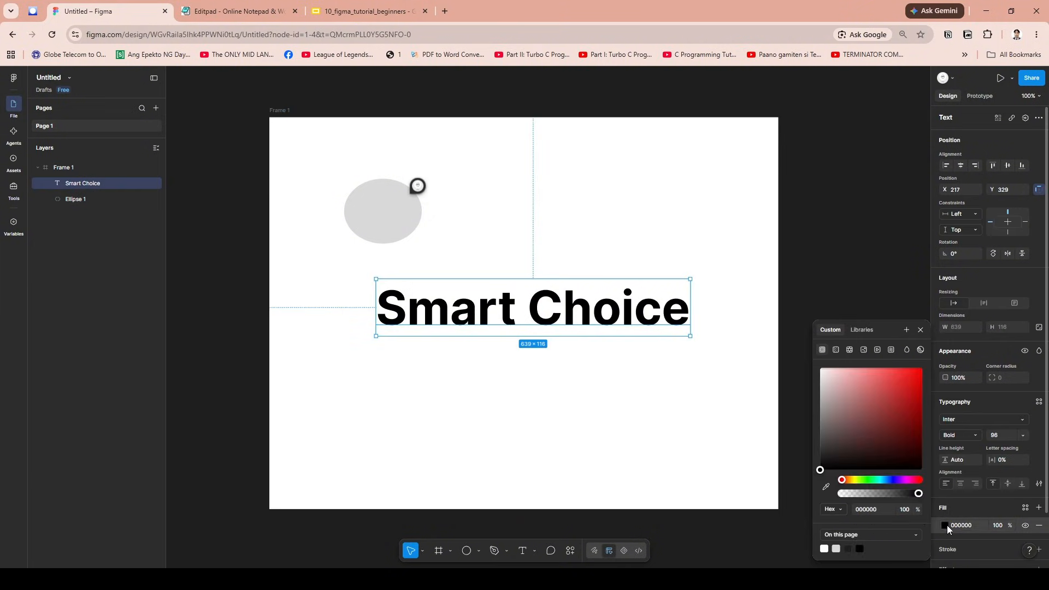
click(878, 510)
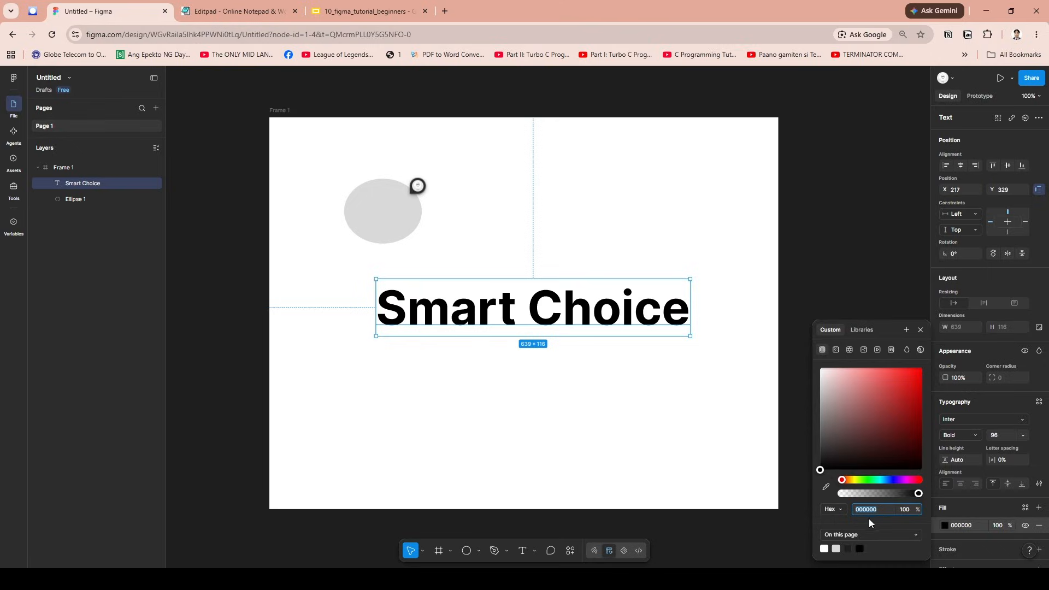
click(981, 513)
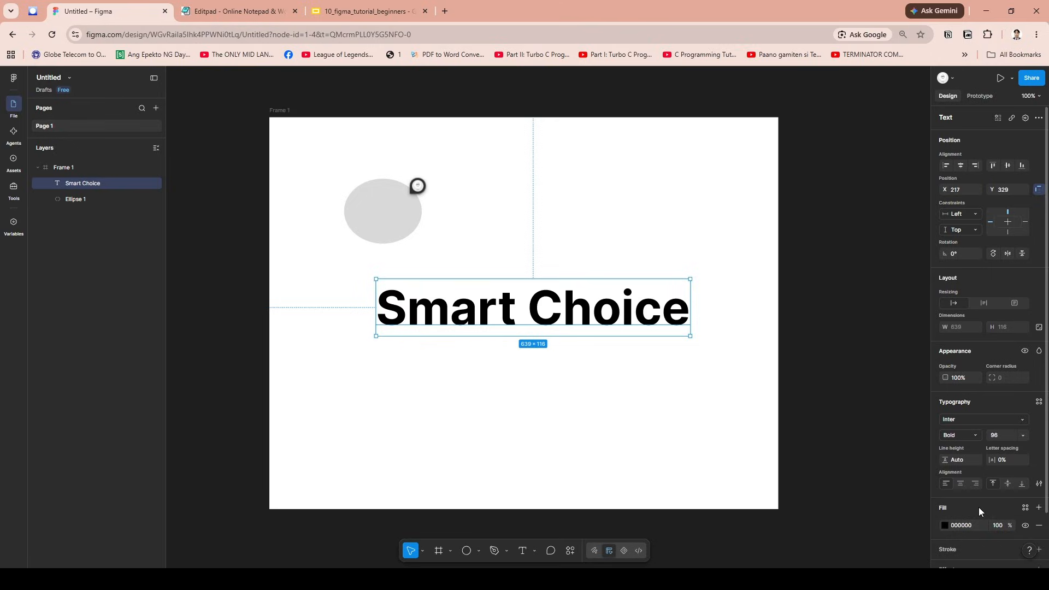
click(860, 370)
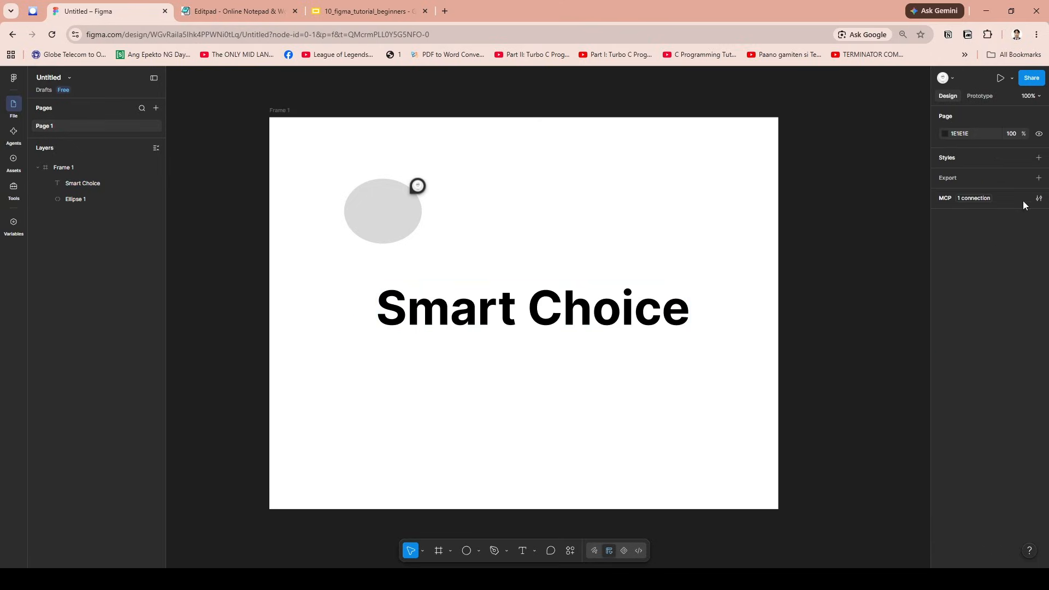
- Review the style types available for the page and the properties of the frame and the "Smart Choice" text
click(1040, 160)
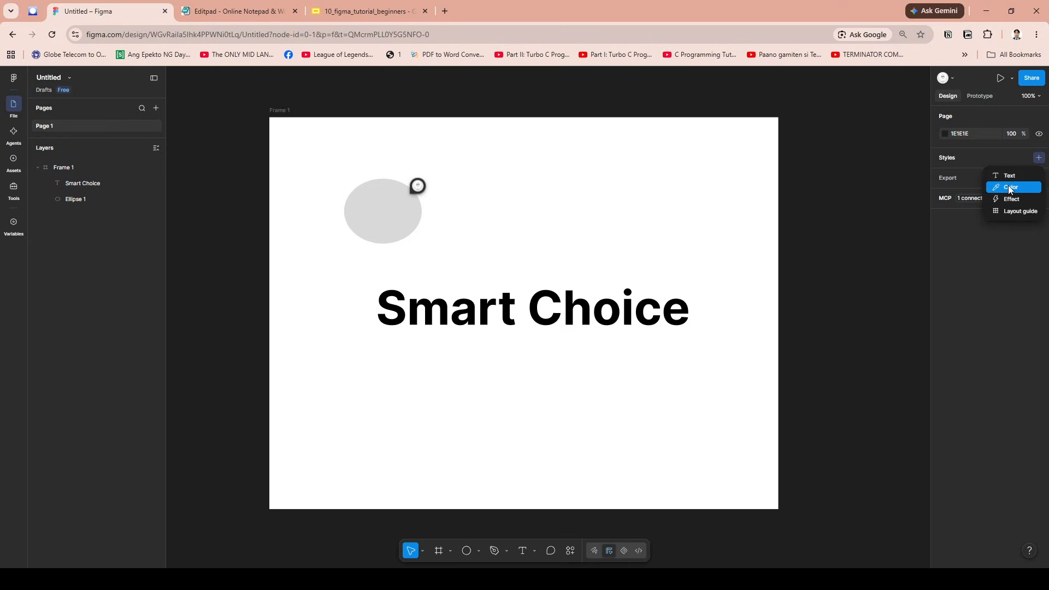
click(883, 231)
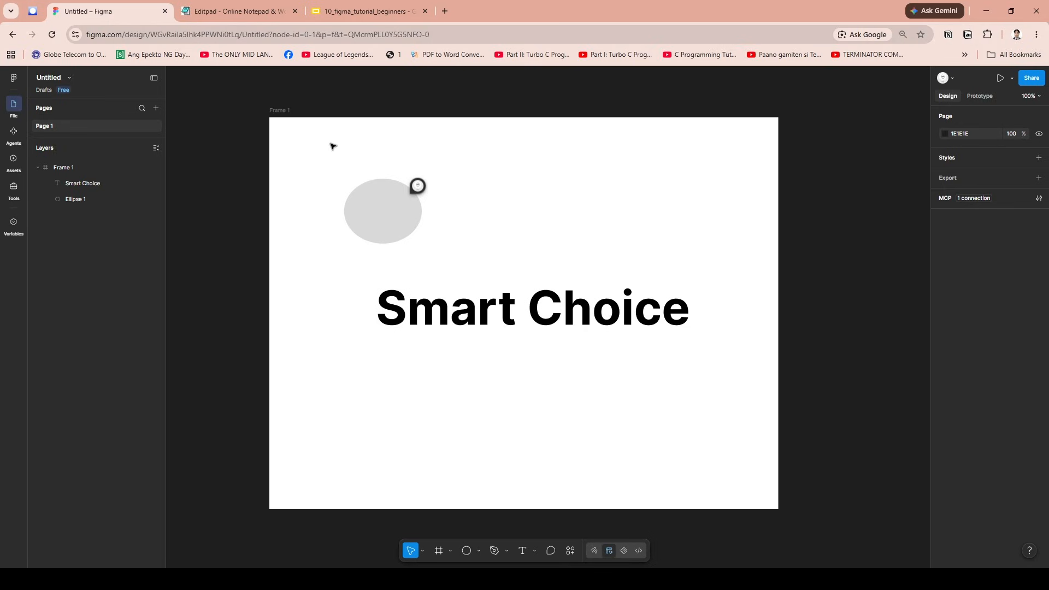
click(287, 122)
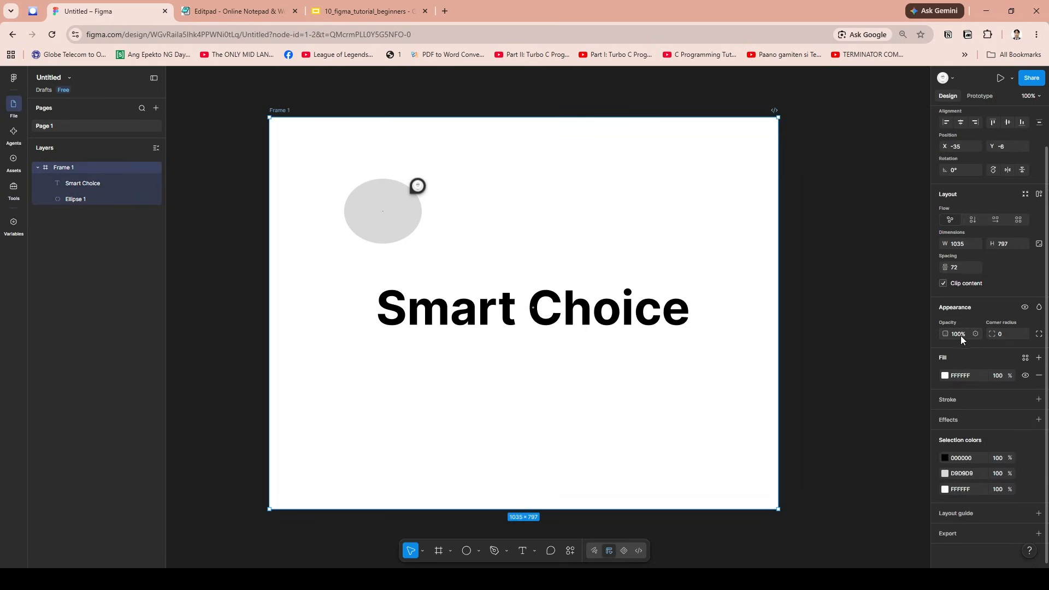
mouse_move(600, 314)
mouse_down()
mouse_move(589, 342)
mouse_move(637, 298)
mouse_move(595, 334)
mouse_move(596, 304)
mouse_up()
double_click(638, 305)
click(748, 318)
scroll(974, 434, down, 1)
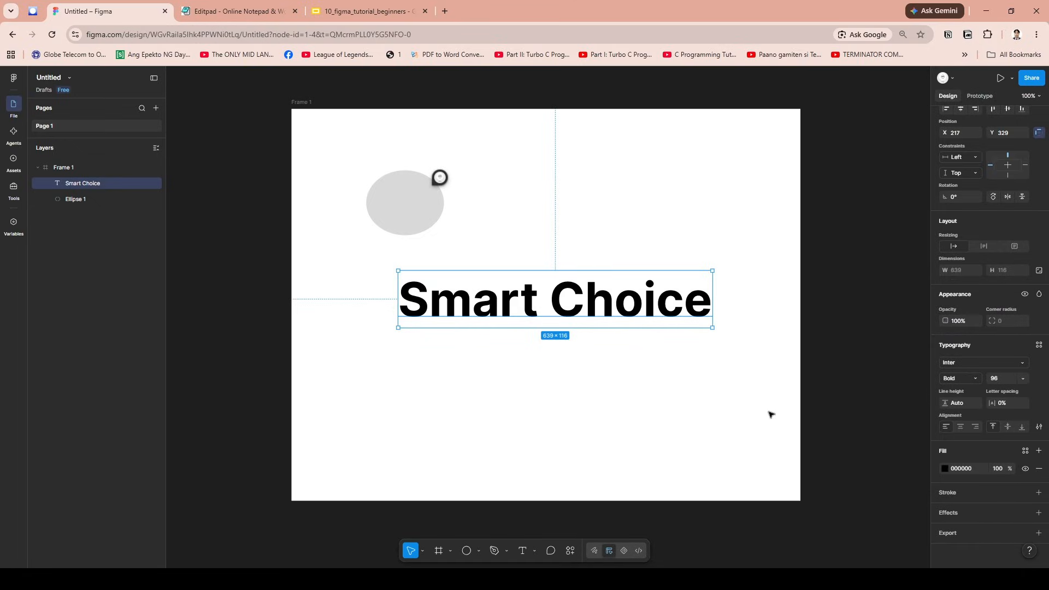
- Move the "Smart Choice" text slightly within the frame to about X 226, Y 324
click(780, 344)
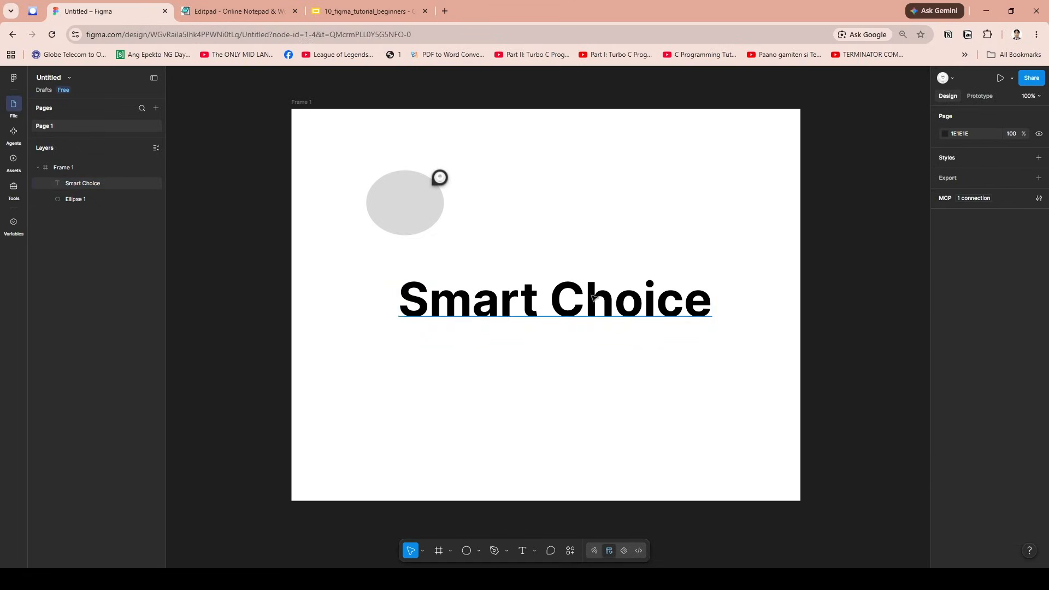
mouse_move(616, 301)
mouse_down()
mouse_move(513, 309)
mouse_move(632, 298)
mouse_move(618, 298)
mouse_up()
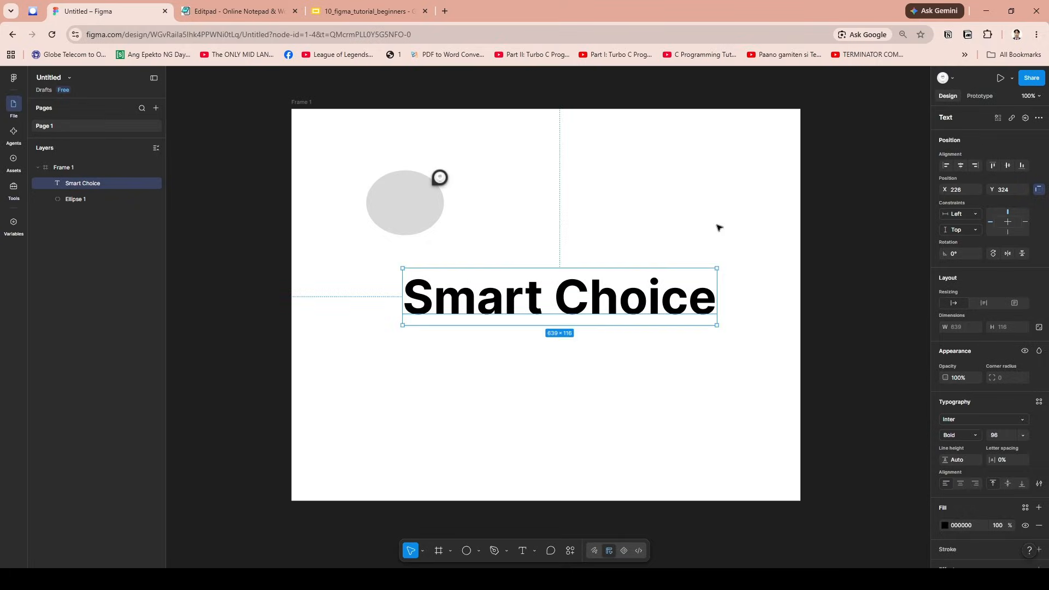
click(719, 227)
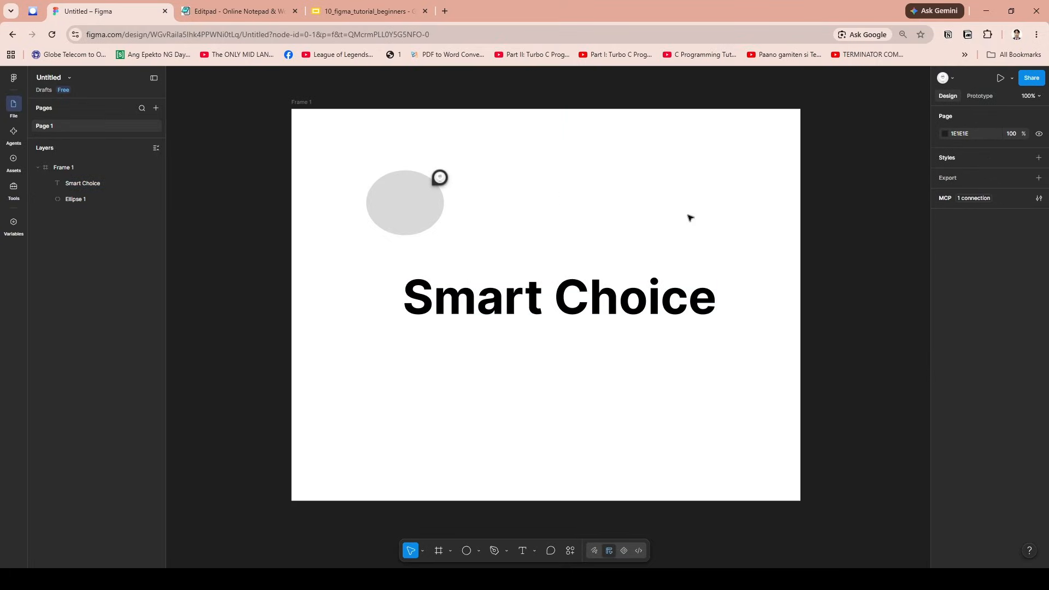
- Copy the whole frame with its contents and paste the duplicate beside the original
drag(651, 218, 847, 219)
scroll(668, 227, down, 3)
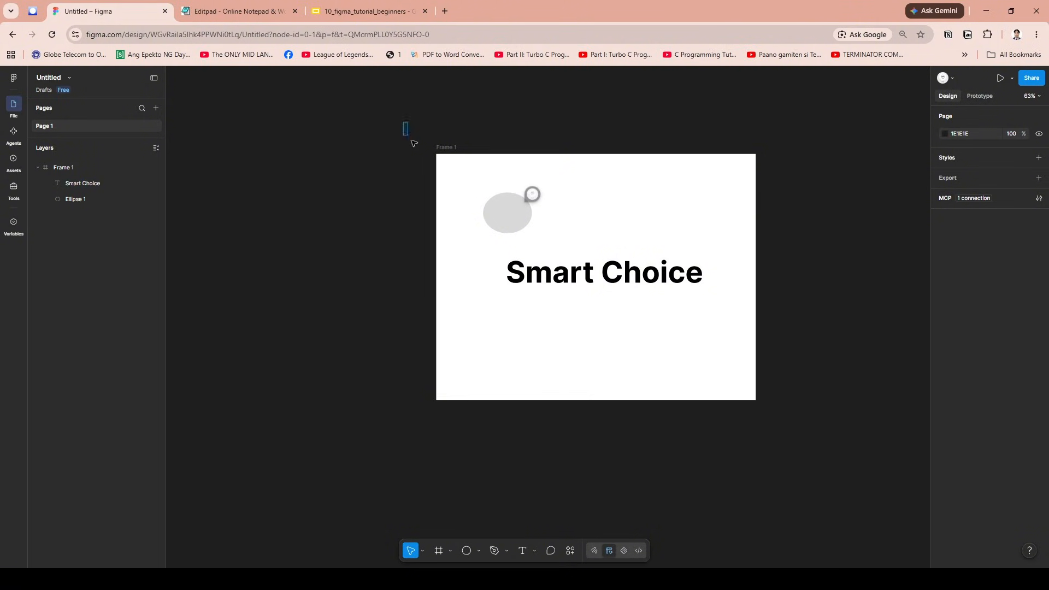
drag(413, 143, 822, 368)
key(ctrl+c)
click(823, 368)
key(ctrl+v)
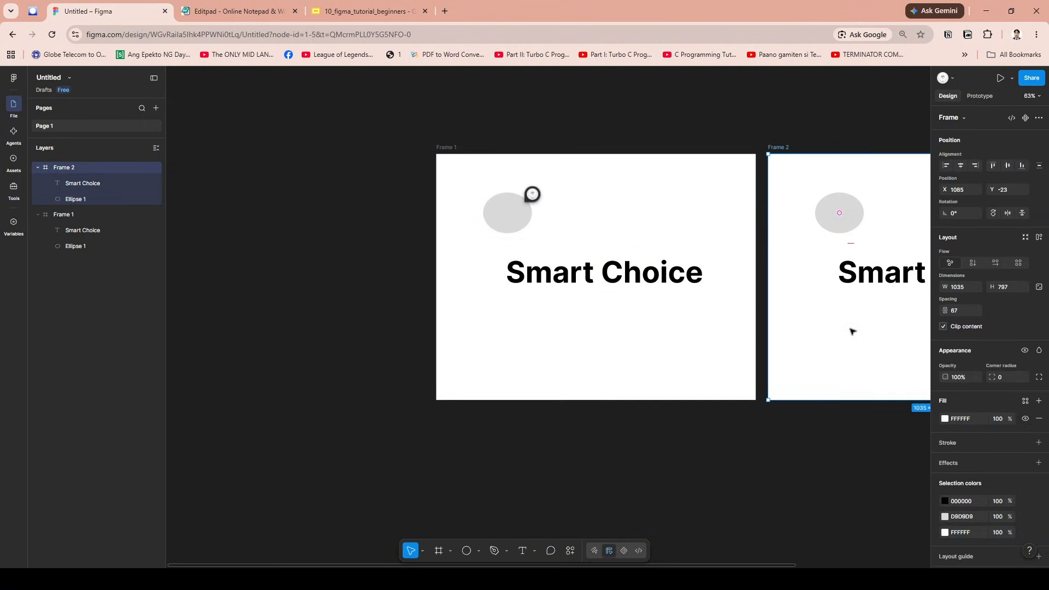
click(747, 461)
drag(747, 462, 551, 454)
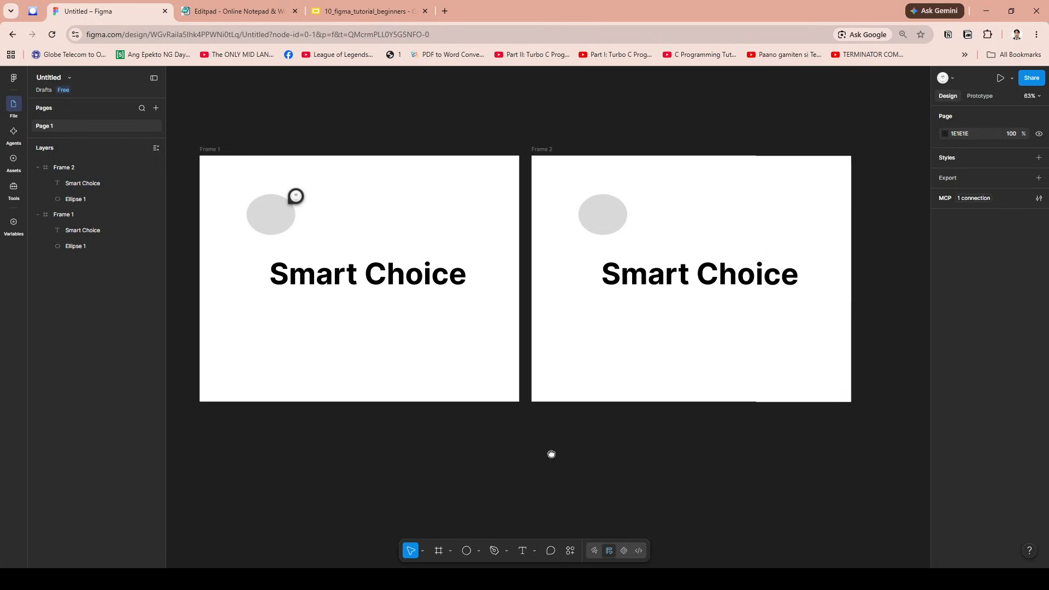
- Delete the duplicated frame, keeping only the original on the page
click(595, 386)
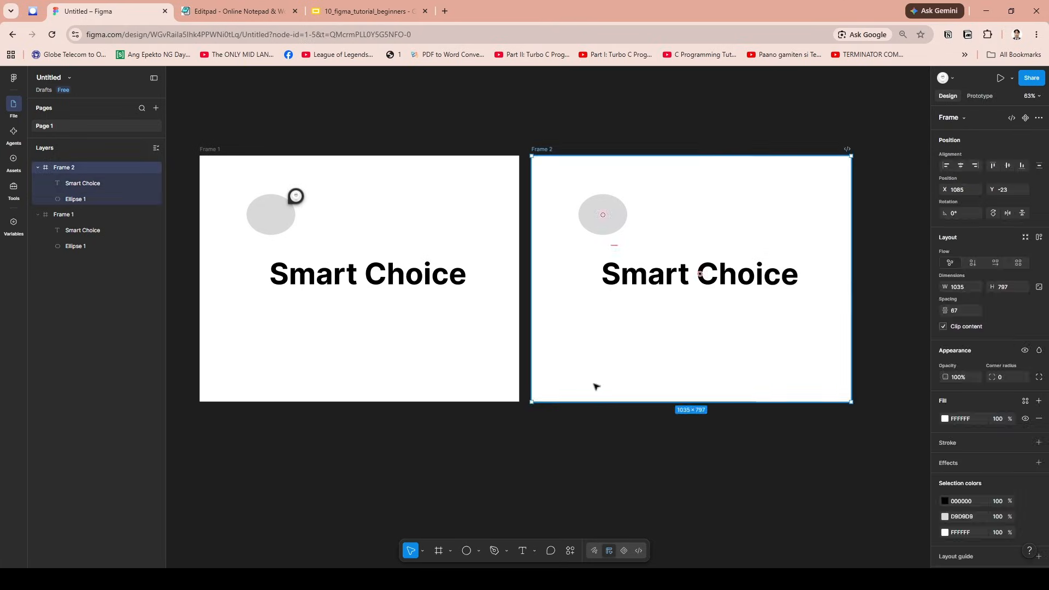
key(Delete)
scroll(512, 337, up, 2)
drag(448, 322, 540, 401)
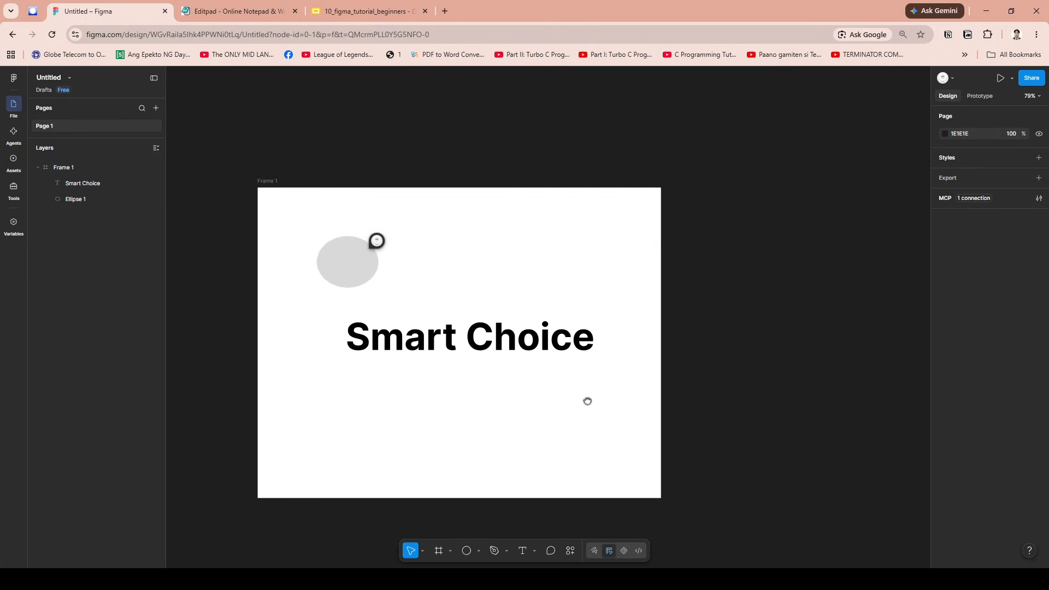
- Examine the position, typography and fill properties of the "Smart Choice" text and view it at different magnifications
click(533, 333)
scroll(1014, 374, down, 1)
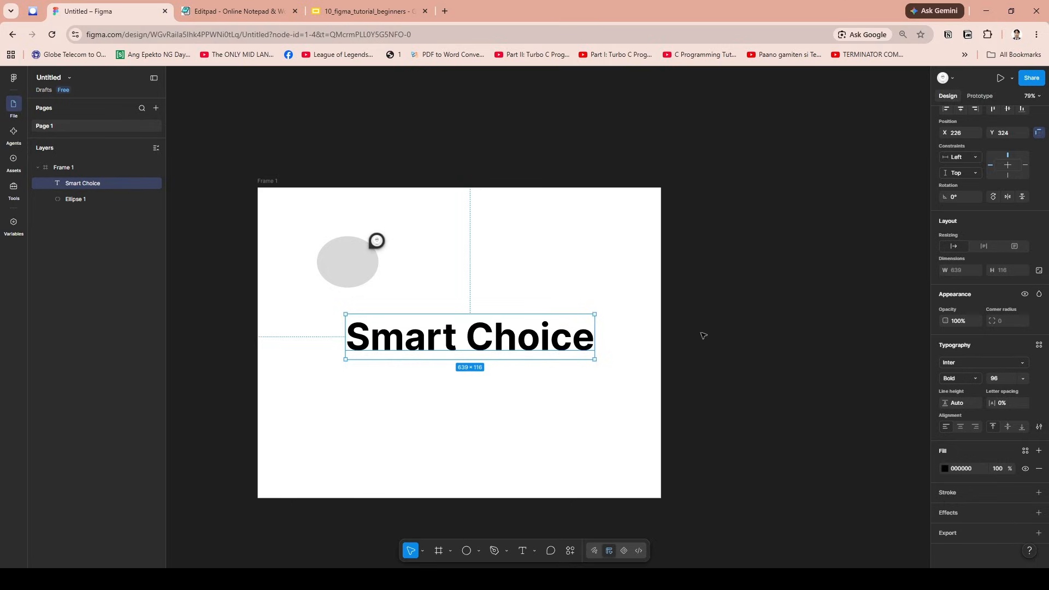
click(474, 450)
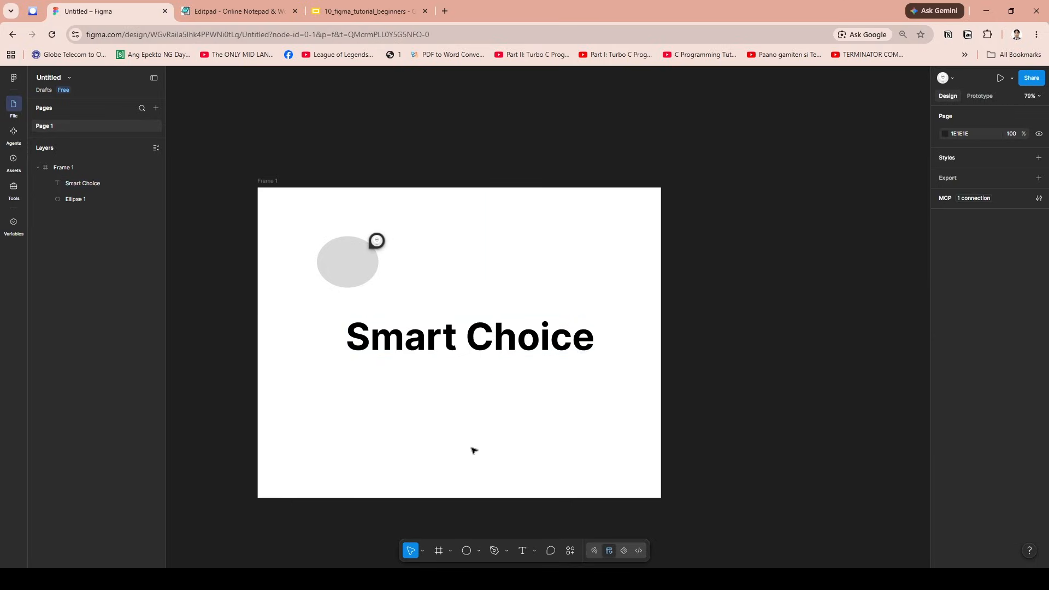
click(457, 336)
scroll(475, 330, up, 2)
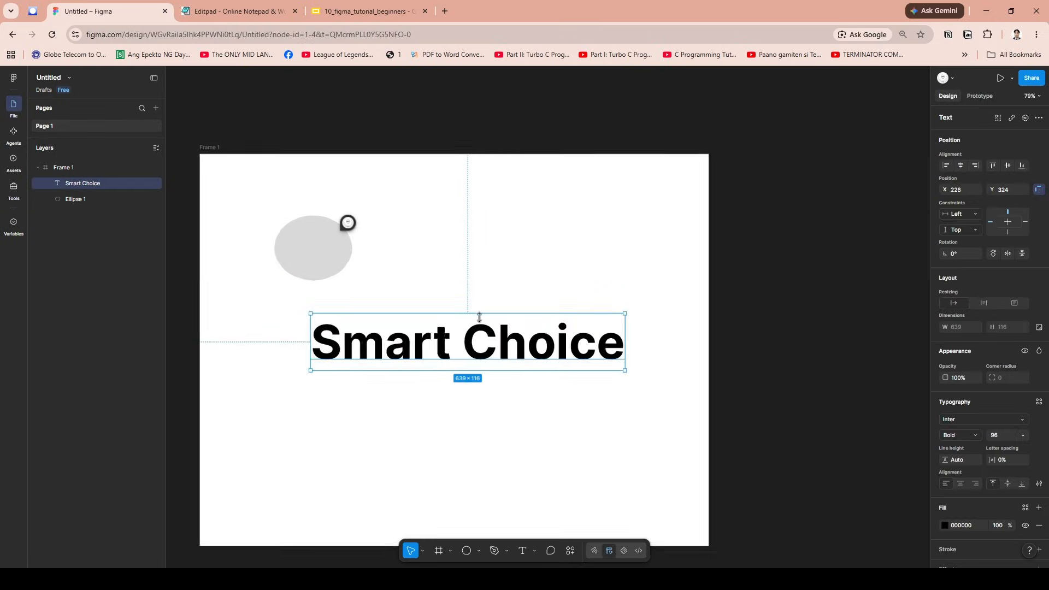
scroll(422, 255, down, 2)
scroll(471, 194, up, 3)
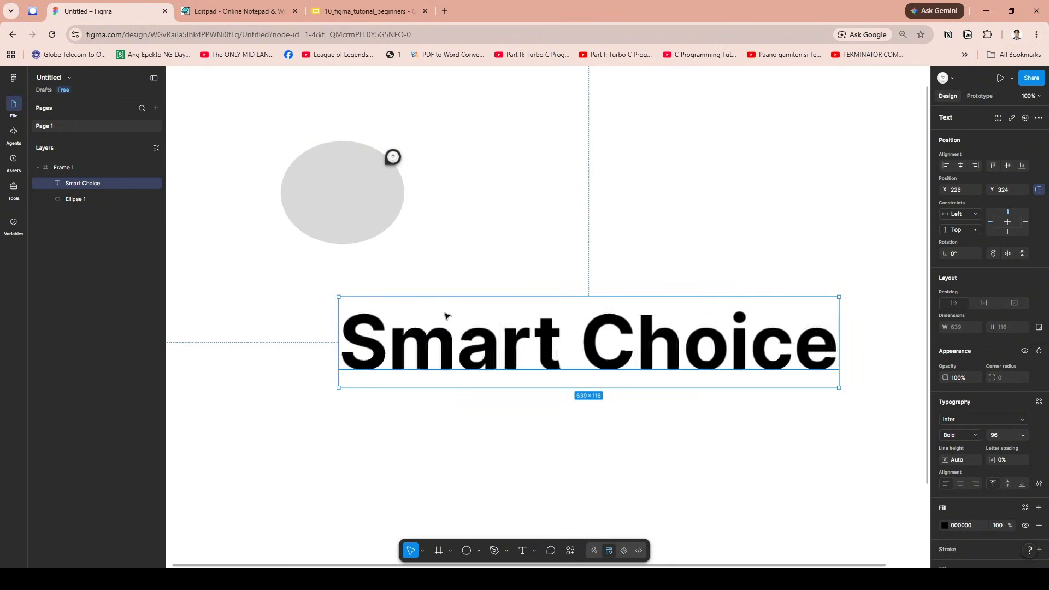
click(445, 440)
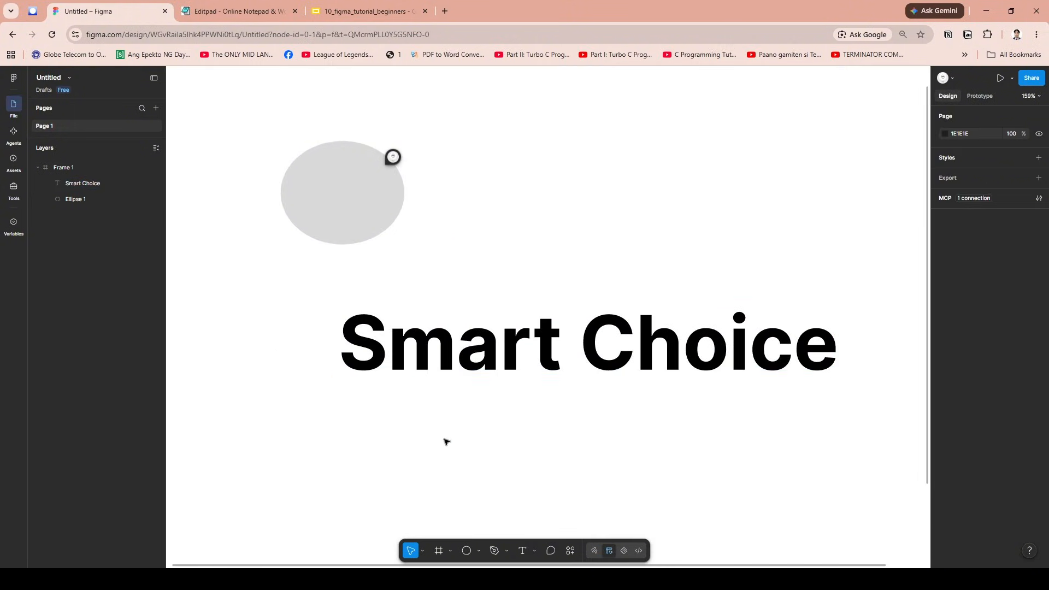
scroll(452, 424, down, 2)
scroll(464, 394, down, 2)
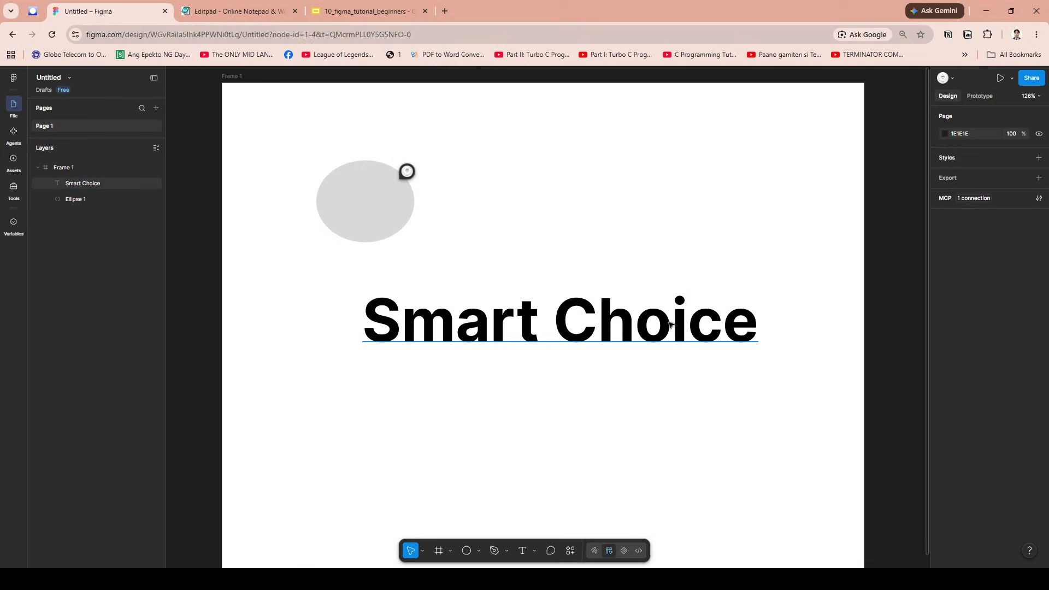
click(636, 315)
click(651, 424)
- Resize the "Smart Choice" text box to about 658 by 119
click(627, 340)
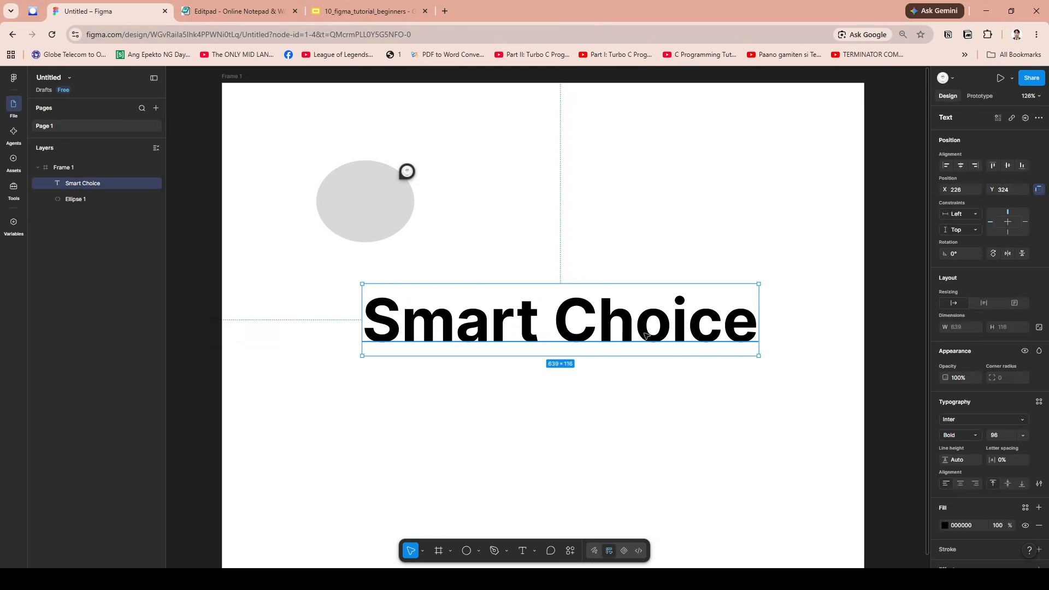
drag(751, 285, 772, 308)
click(485, 269)
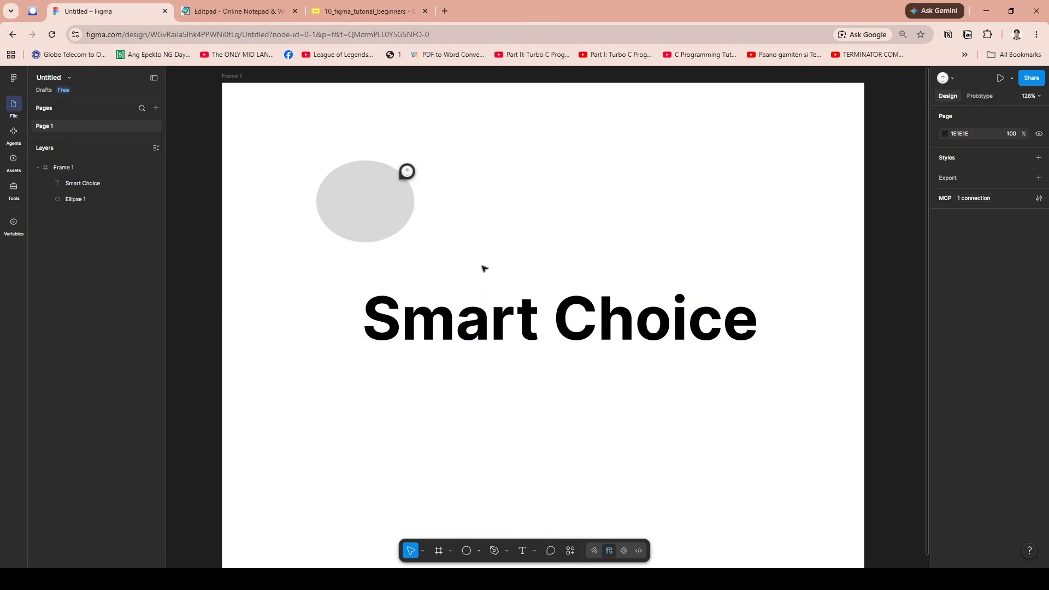
- Try using the "Smart Choice" text and the ellipse together as a mask and undo the masking
click(83, 185)
shift+click(82, 194)
right_click(82, 195)
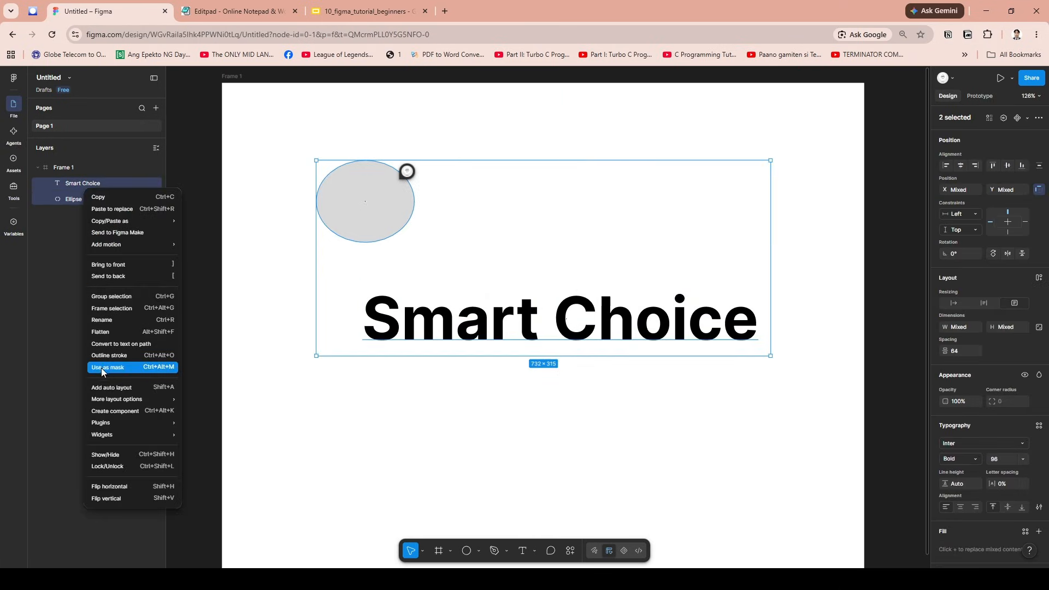
click(159, 368)
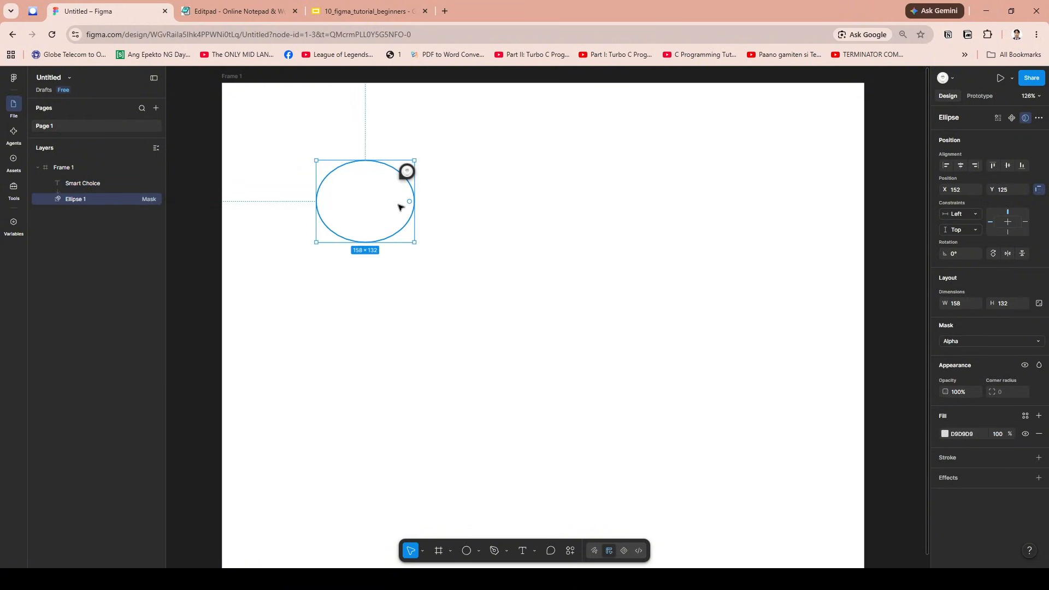
key(ctrl+z)
click(405, 430)
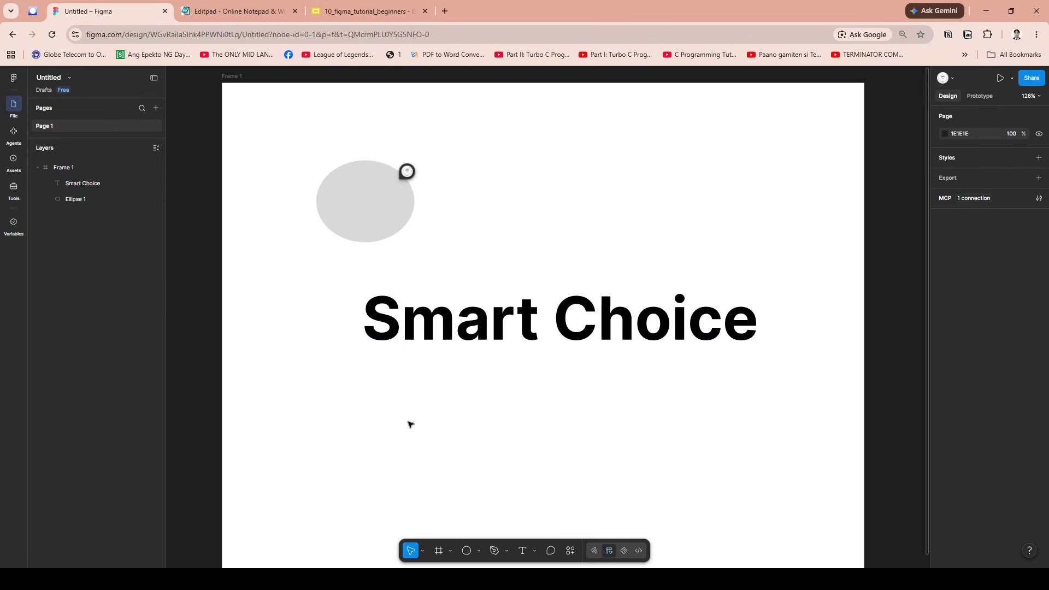
- Review the layout, appearance and typography properties of the resized "Smart Choice" text box
scroll(432, 420, down, 2)
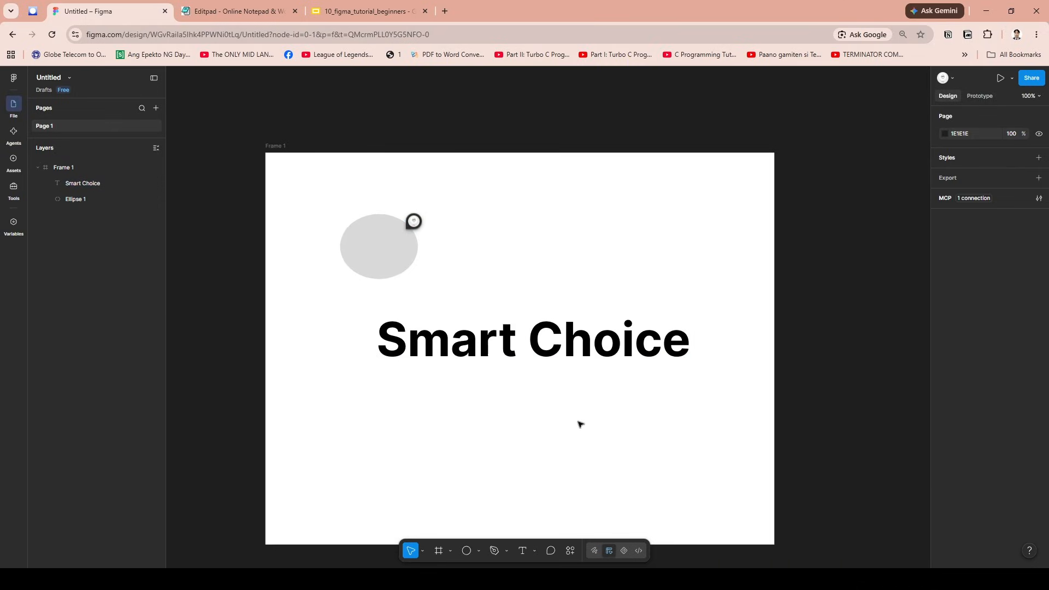
scroll(581, 424, down, 2)
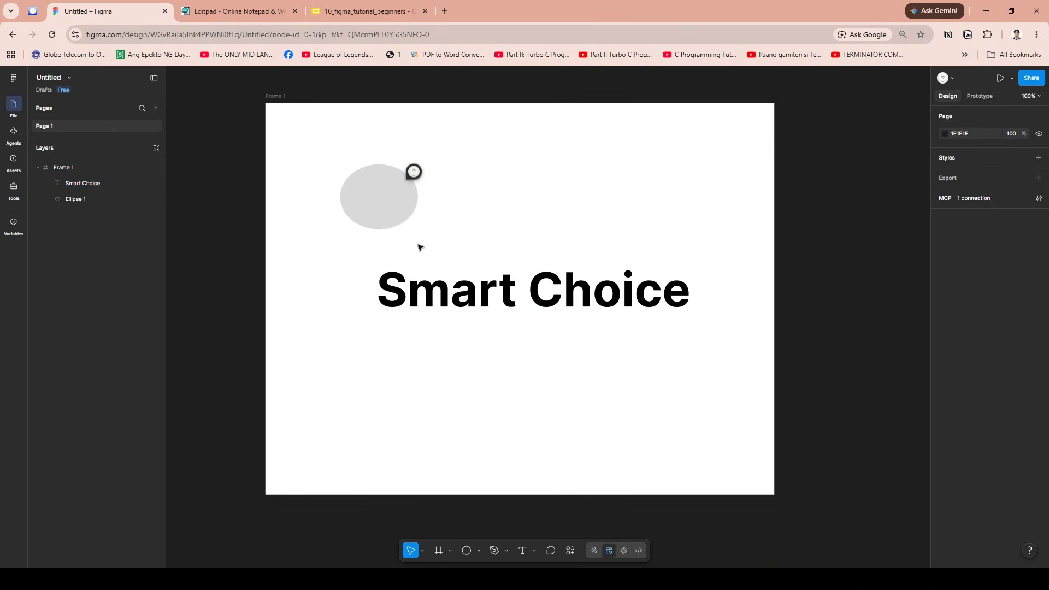
click(422, 290)
click(414, 396)
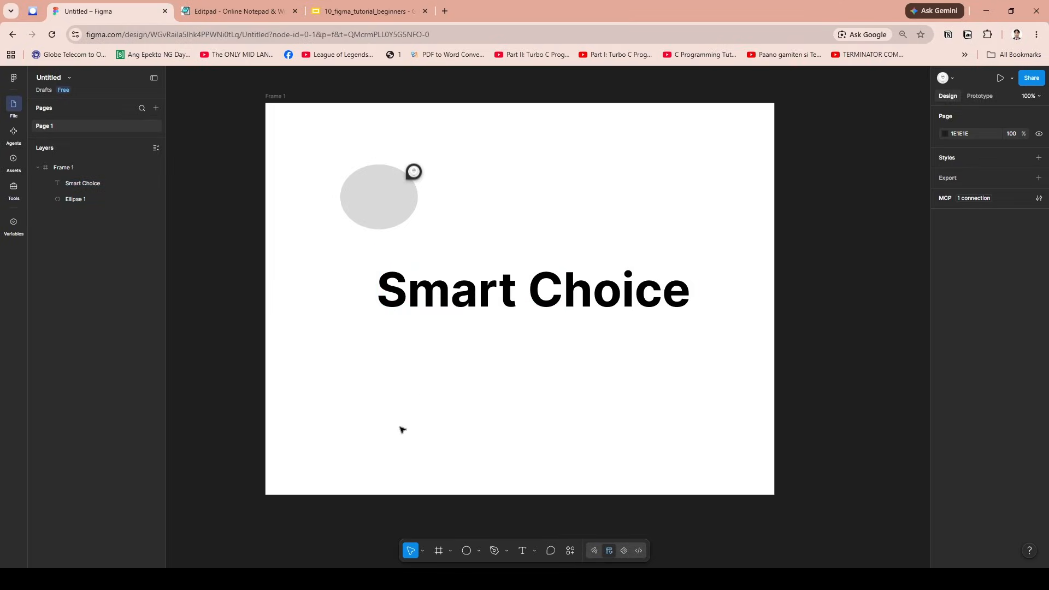
click(337, 579)
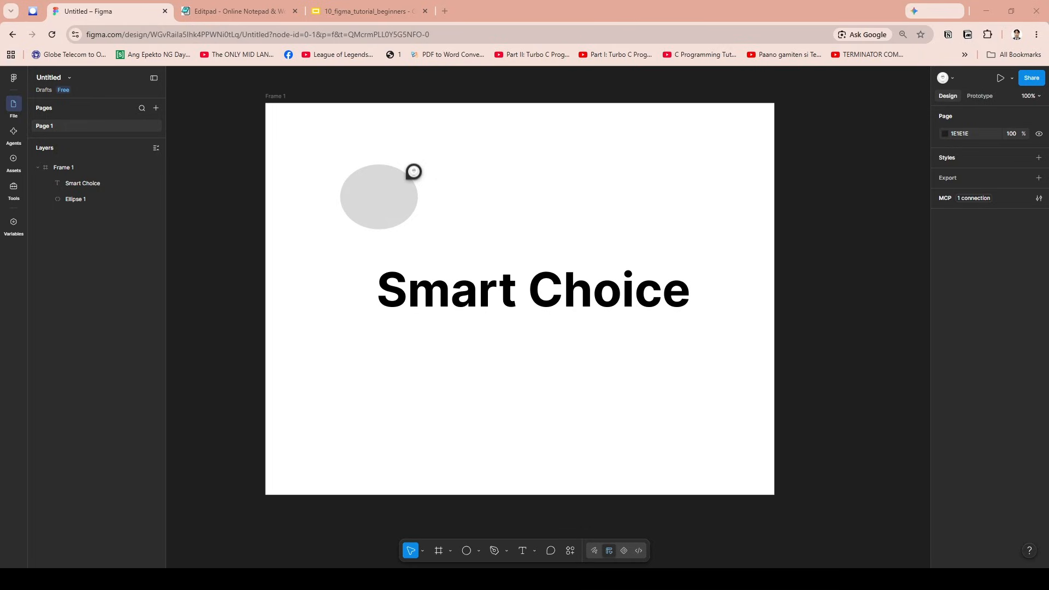
click(539, 295)
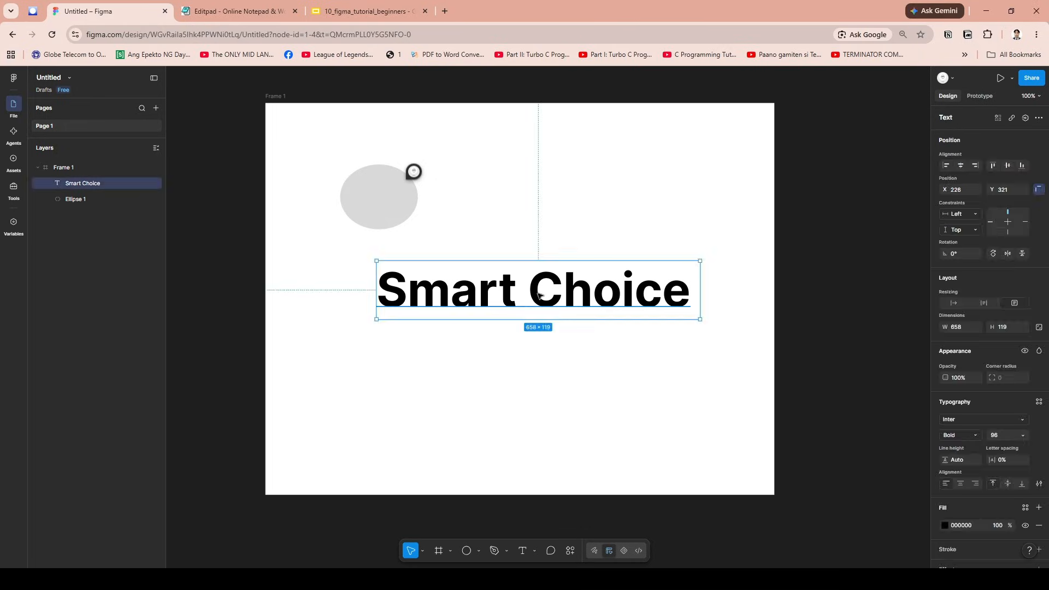
scroll(744, 483, down, 2)
scroll(801, 481, up, 3)
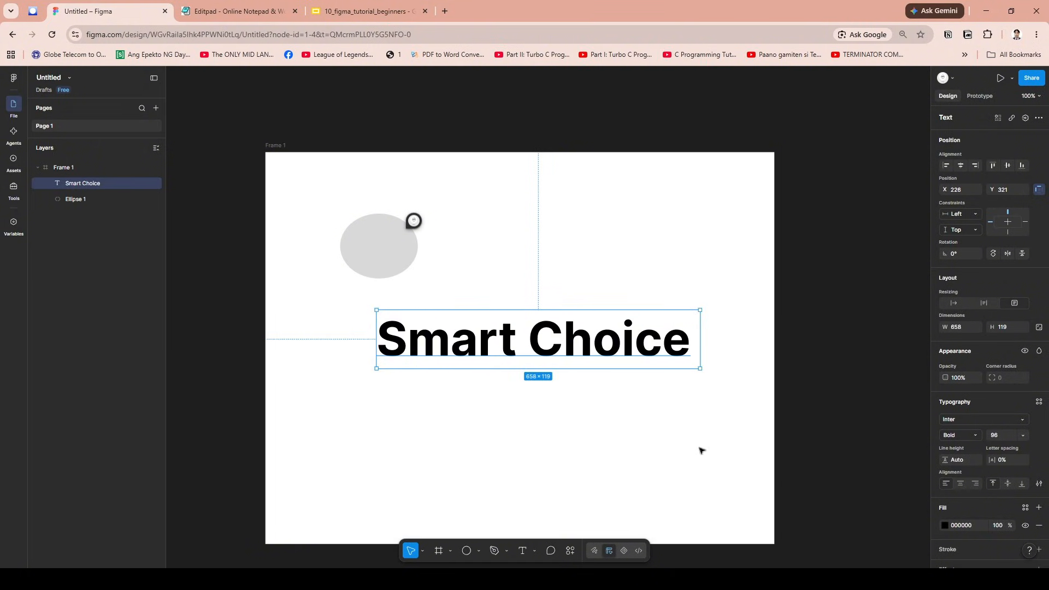
scroll(994, 456, down, 2)
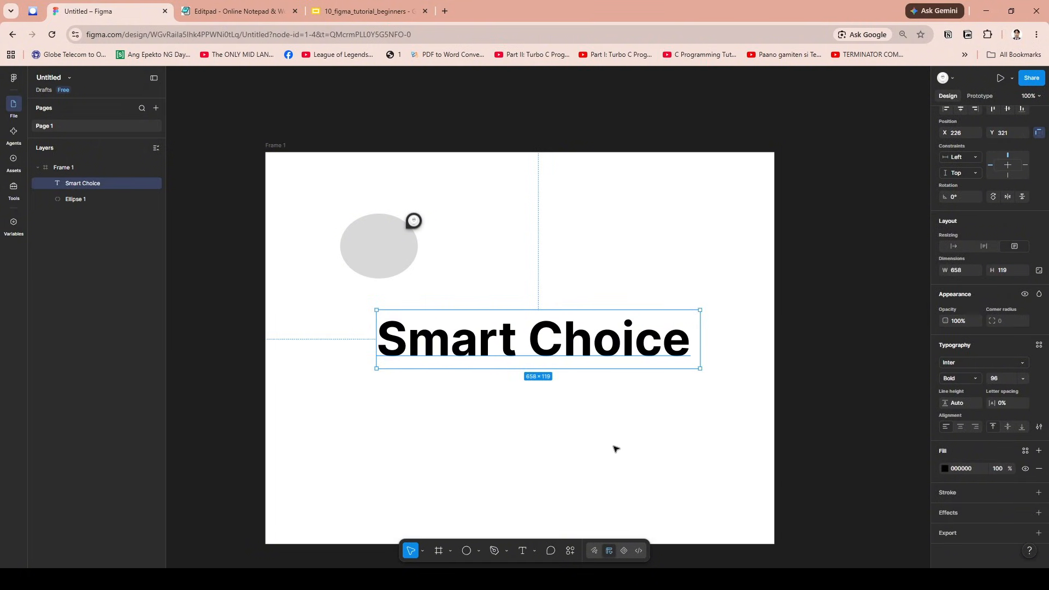
- Move the "Smart Choice" text slightly lower in the frame, to about X 221, Y 339
mouse_move(622, 334)
mouse_down()
mouse_move(623, 362)
mouse_move(617, 342)
mouse_up()
click(518, 309)
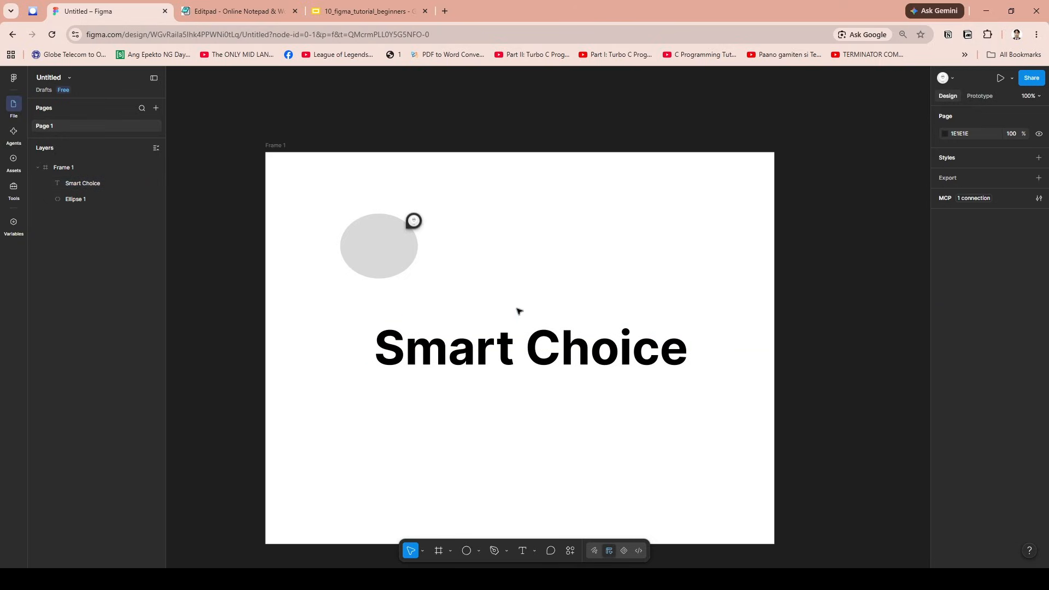
click(508, 351)
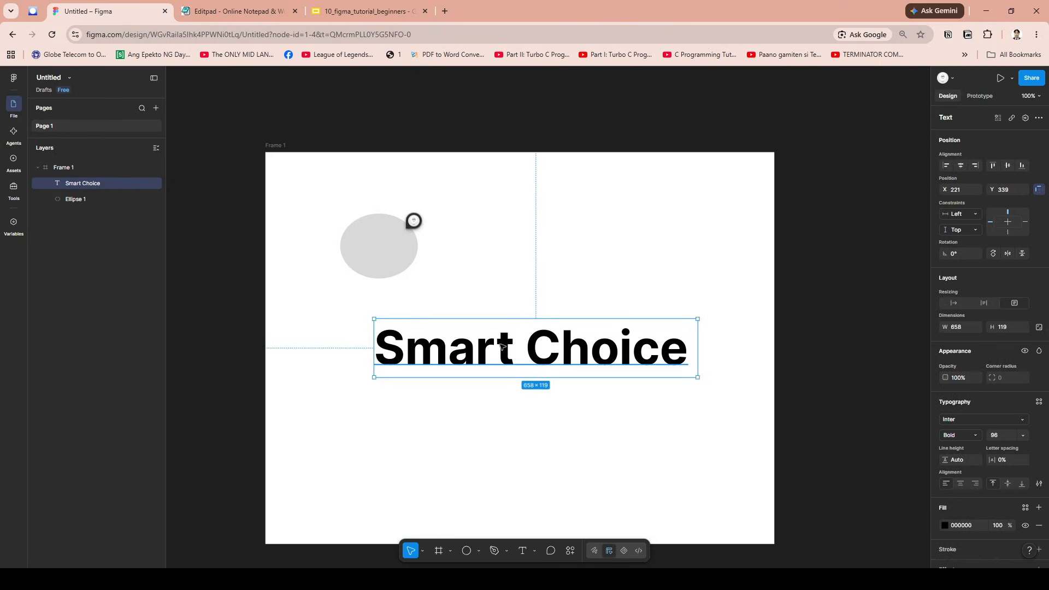
- Add the text "Learn Figma" below "Smart Choice" and move it to about X 296, Y 579
scroll(546, 415, down, 3)
click(562, 356)
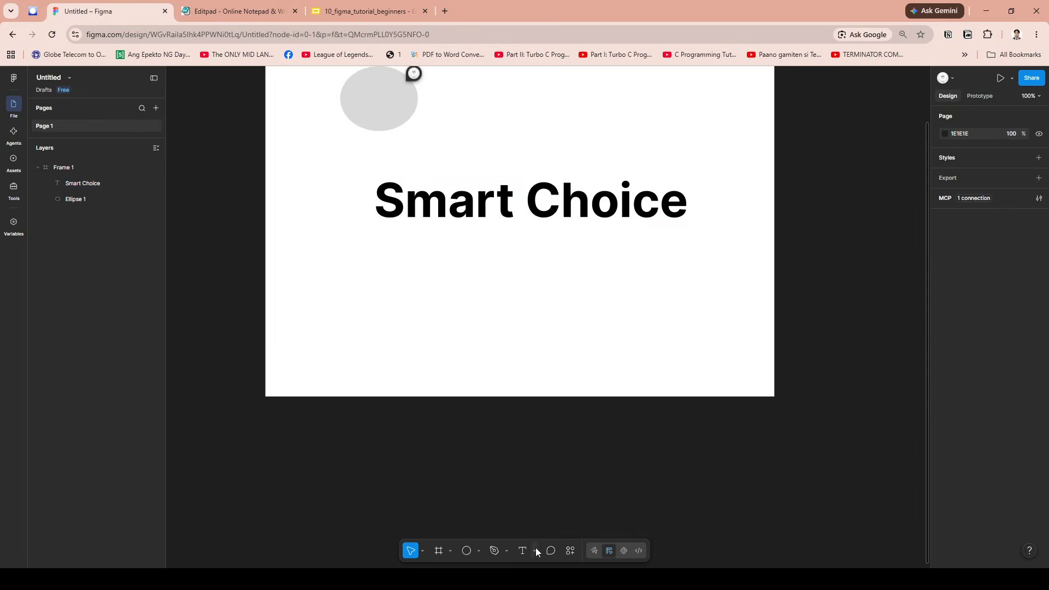
click(524, 550)
click(513, 334)
text(Learn Fg)
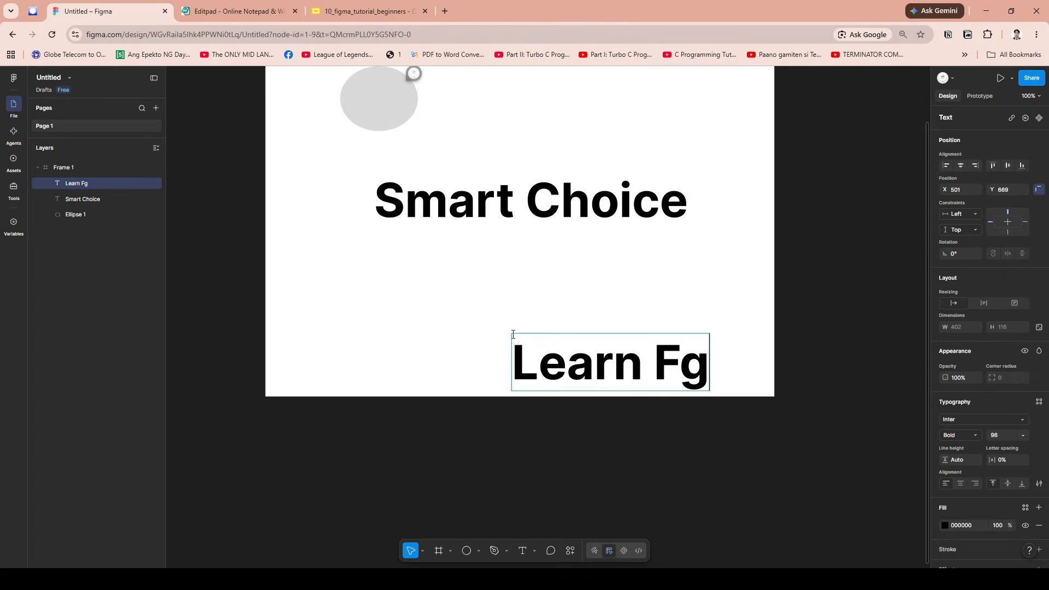
key(BackSpace)
text(igma)
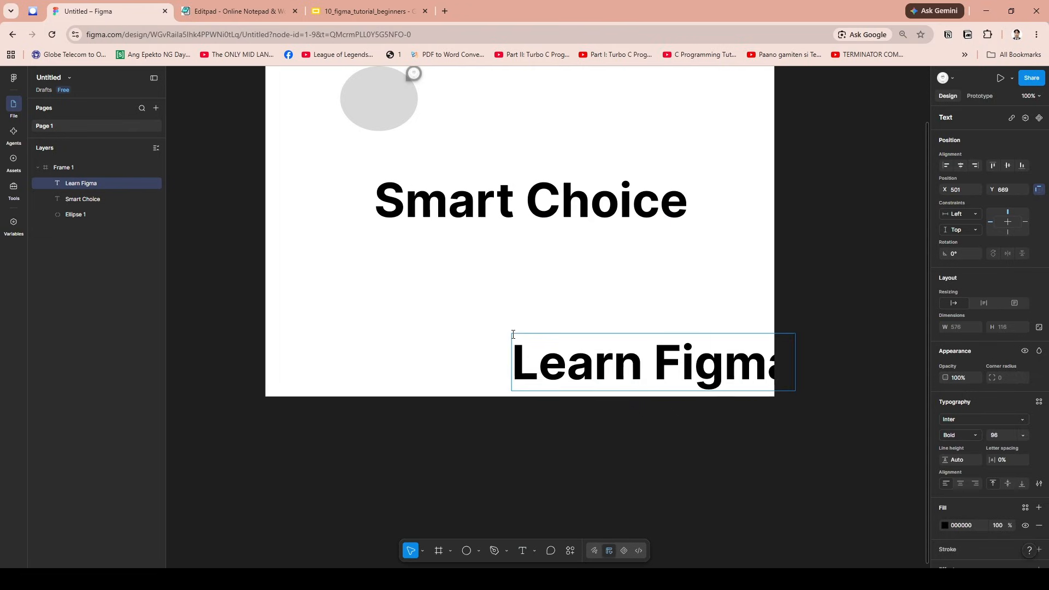
click(654, 312)
drag(643, 358, 543, 313)
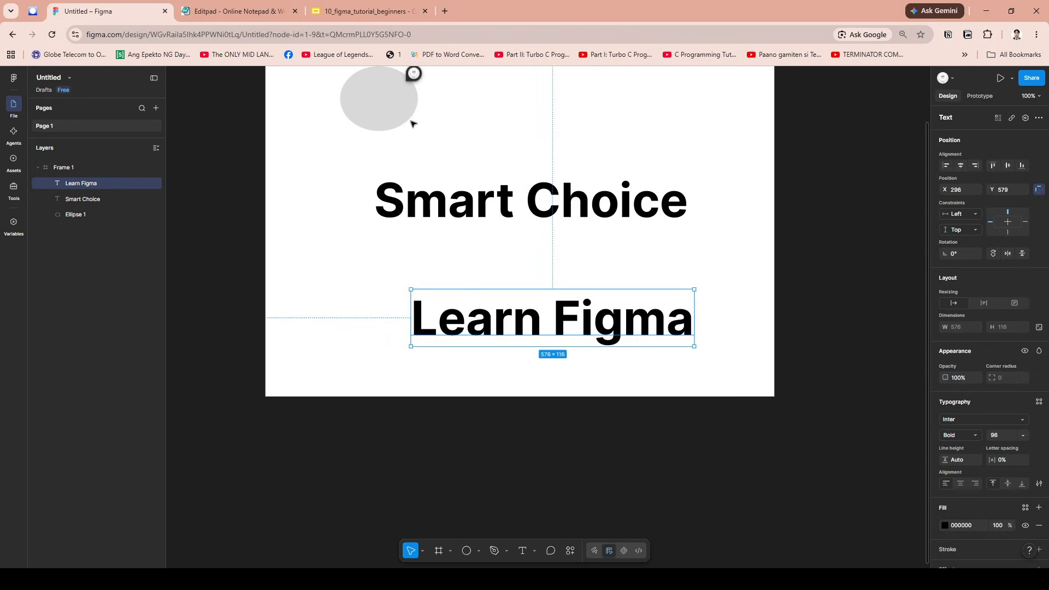
- Try combining the ellipse and the "Learn Figma" text in an auto layout frame and expand its layers
shift+click(396, 118)
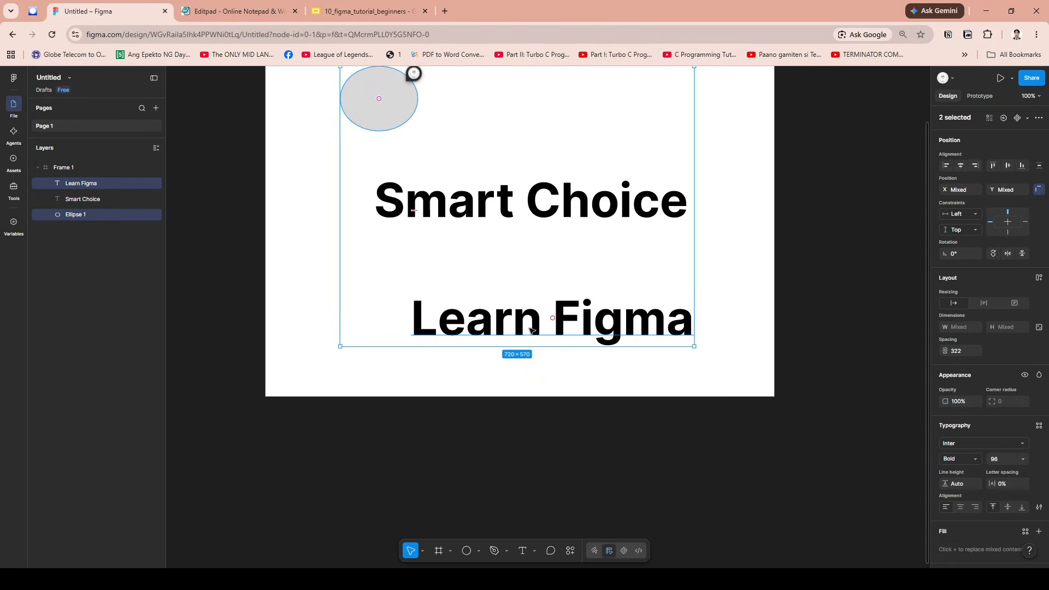
key(shift+a)
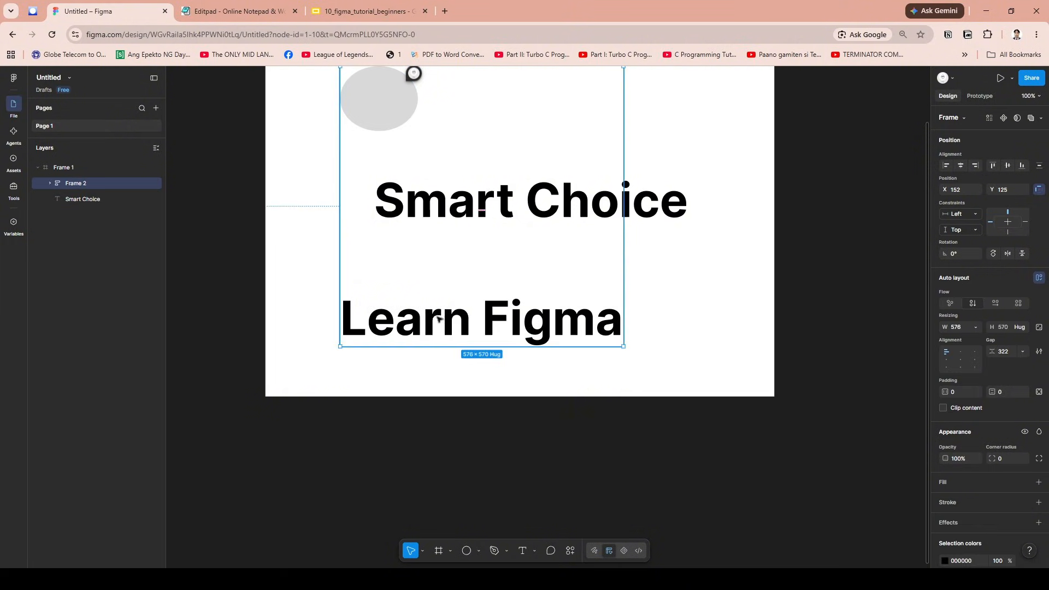
click(51, 184)
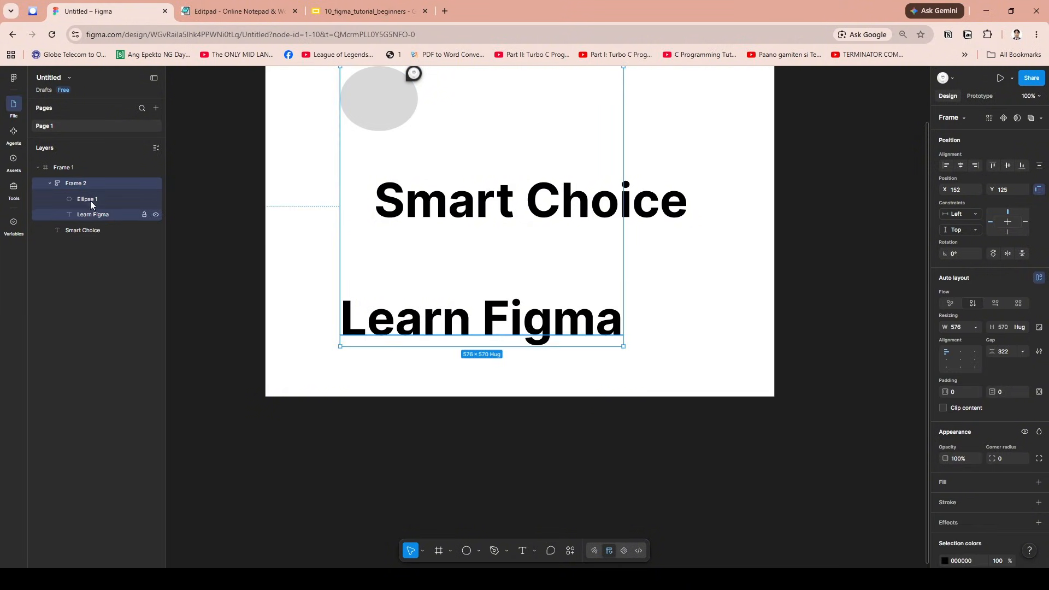
- Try moving the auto layout frame higher and adding a 000000 inside stroke of weight 1 to it
scroll(382, 109, up, 5)
drag(375, 250, 379, 232)
click(1039, 502)
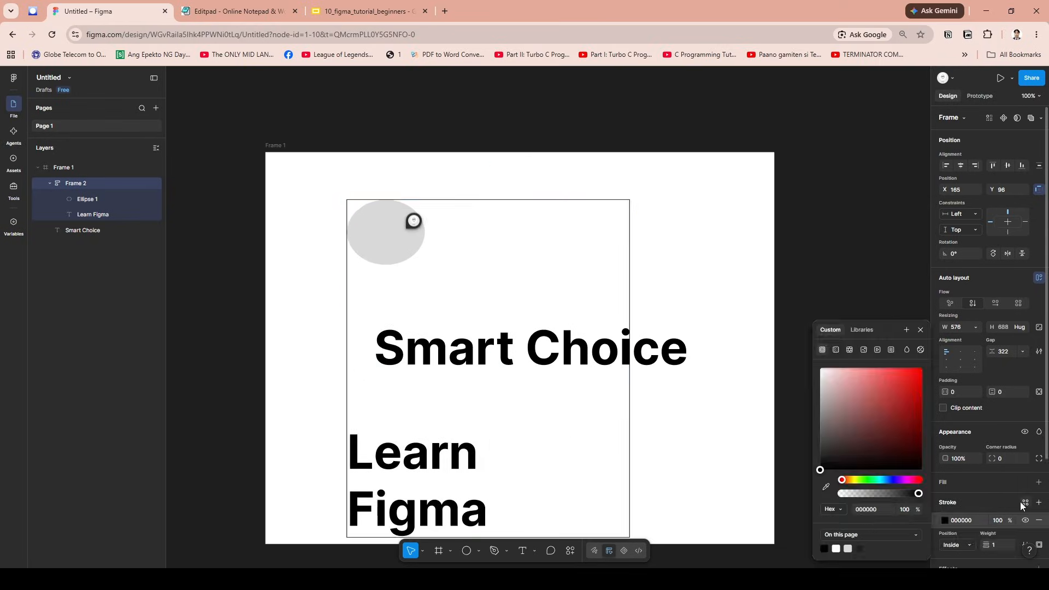
scroll(560, 436, down, 2)
drag(564, 212, 579, 182)
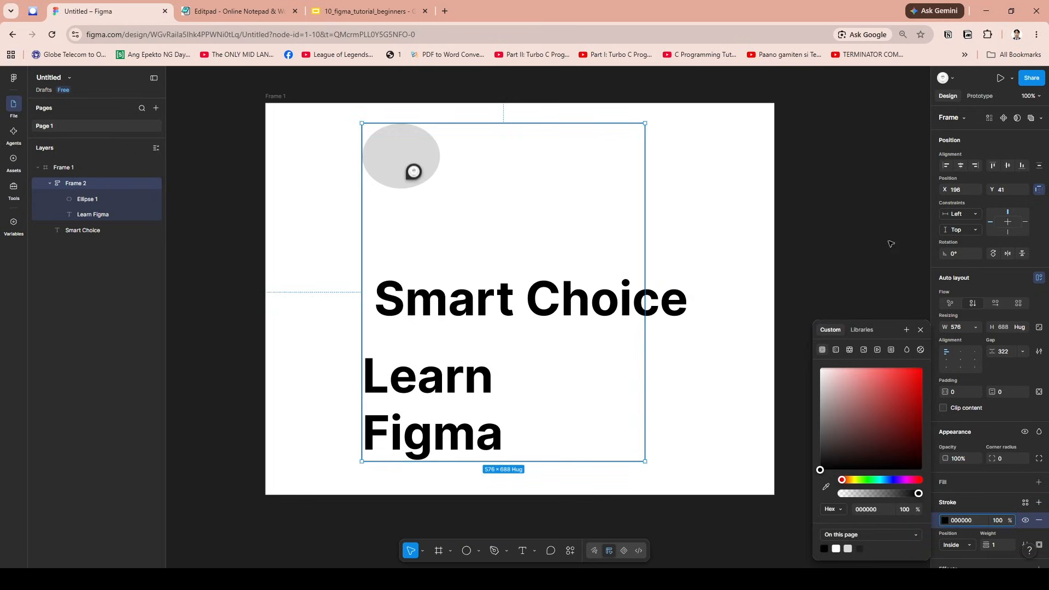
- Undo the stroke, the moves and the auto layout of the ellipse and the "Learn Figma" text
click(921, 330)
key(ctrl+z)
key(ctrl+z)
key(ctrl+z)
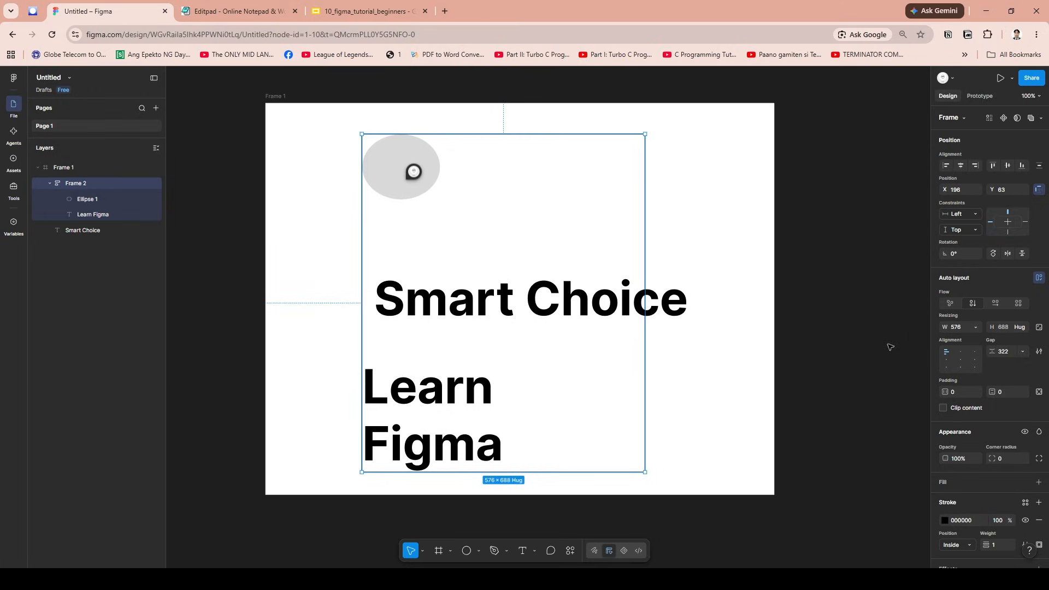
key(ctrl+z)
key(ctrl+z)
key(ctrl+z)
key(ctrl+z)
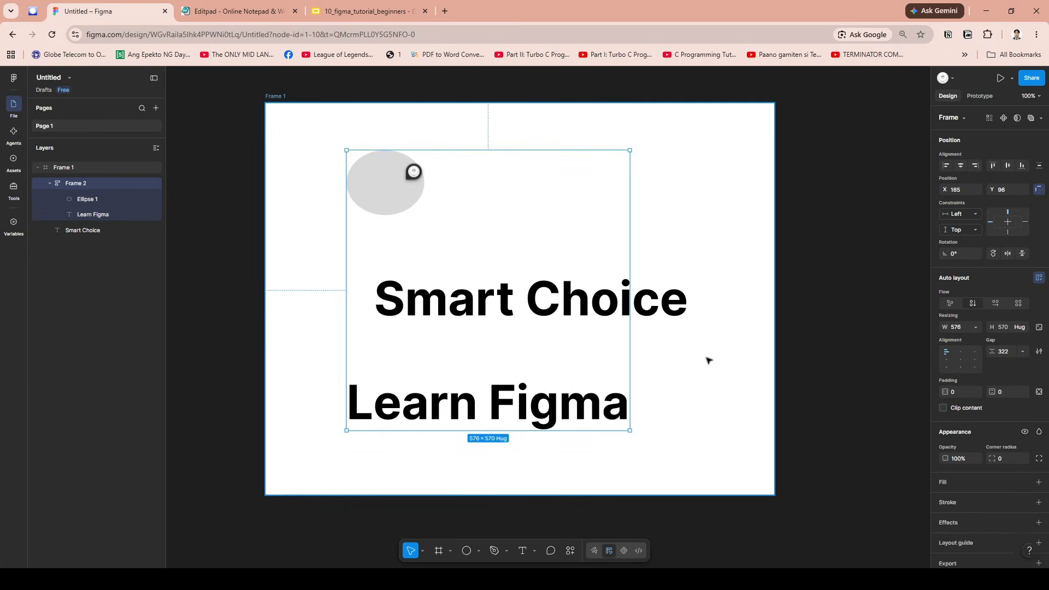
key(ctrl+z)
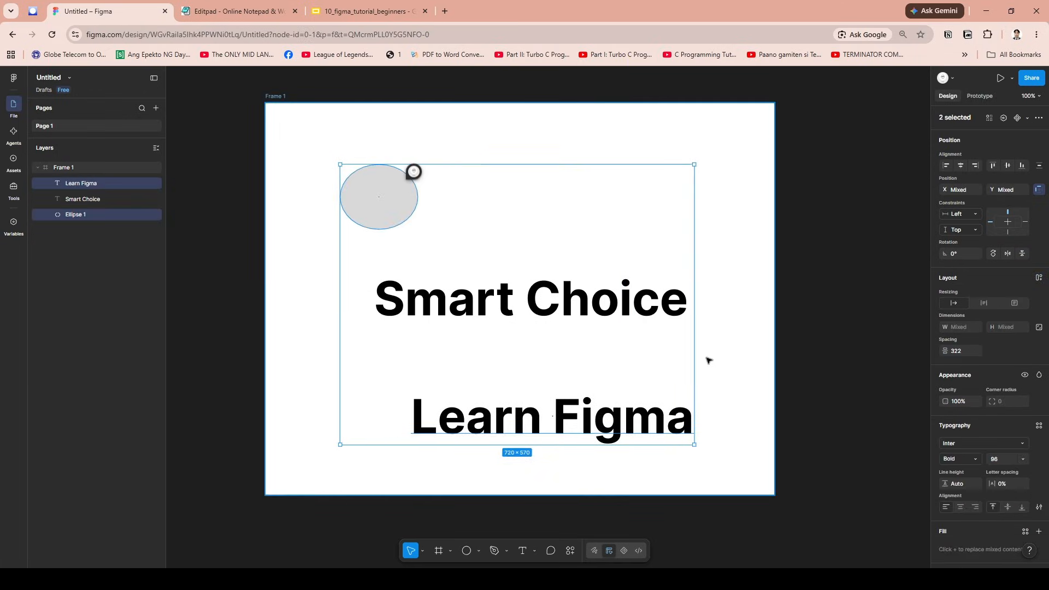
key(ctrl+z)
- Try combining the "Smart Choice" and "Learn Figma" texts in an auto layout frame and undo it
click(440, 298)
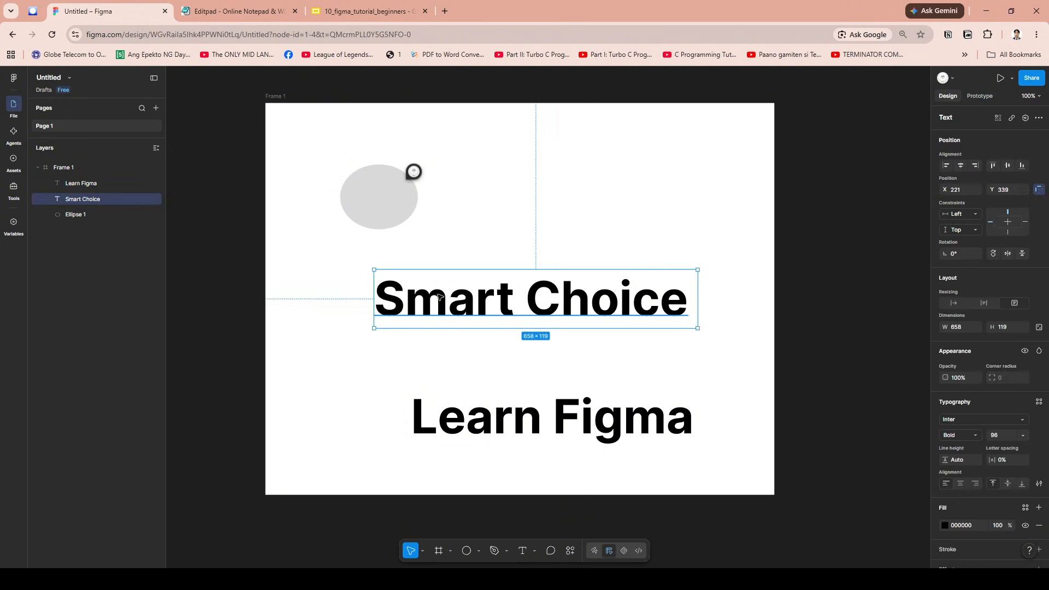
shift+click(480, 417)
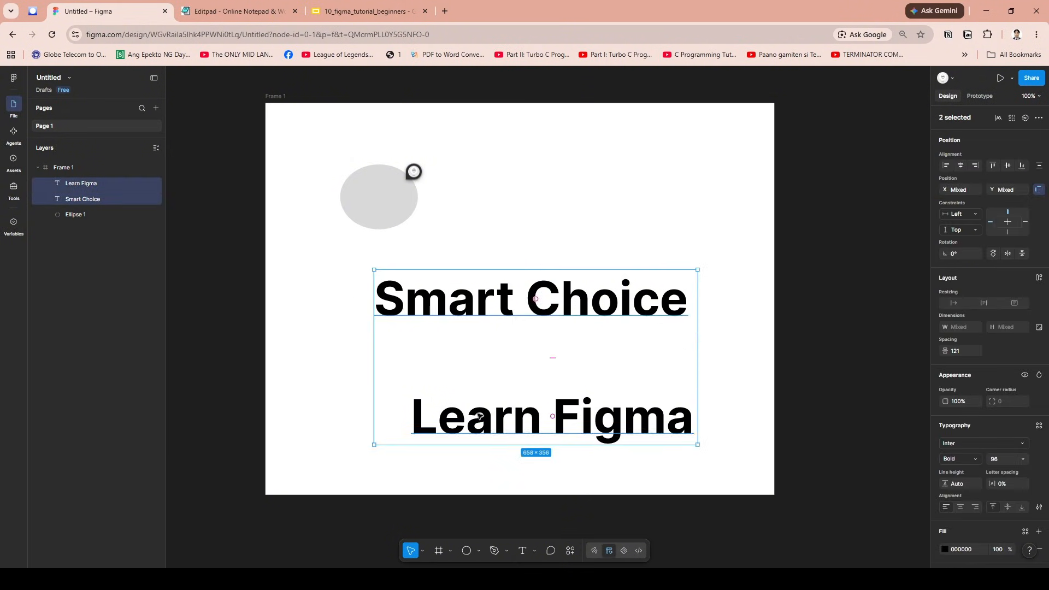
key(shift+a)
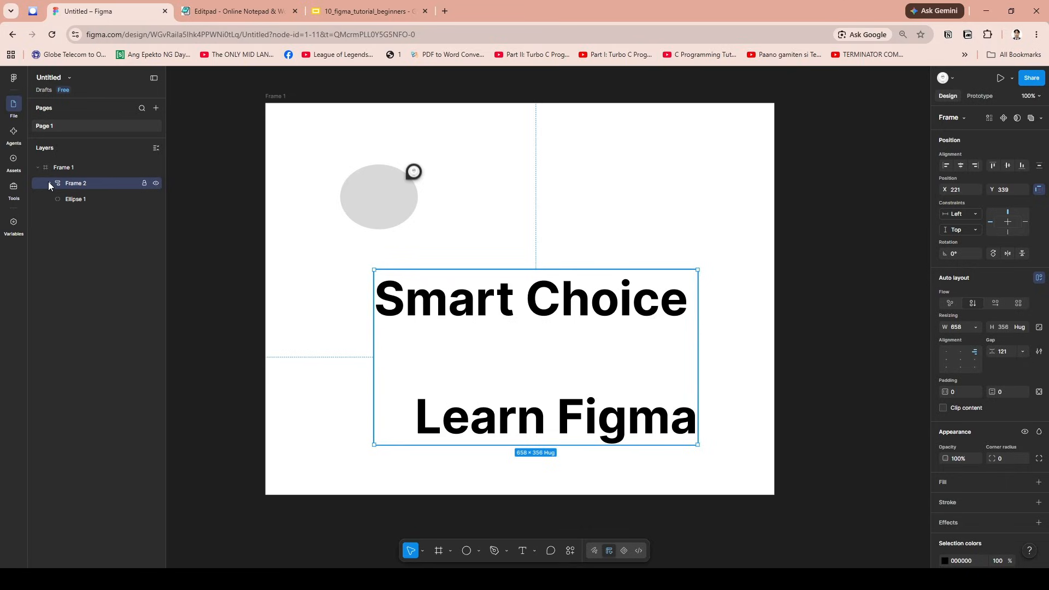
click(49, 183)
key(ctrl+z)
key(ctrl+z)
click(667, 207)
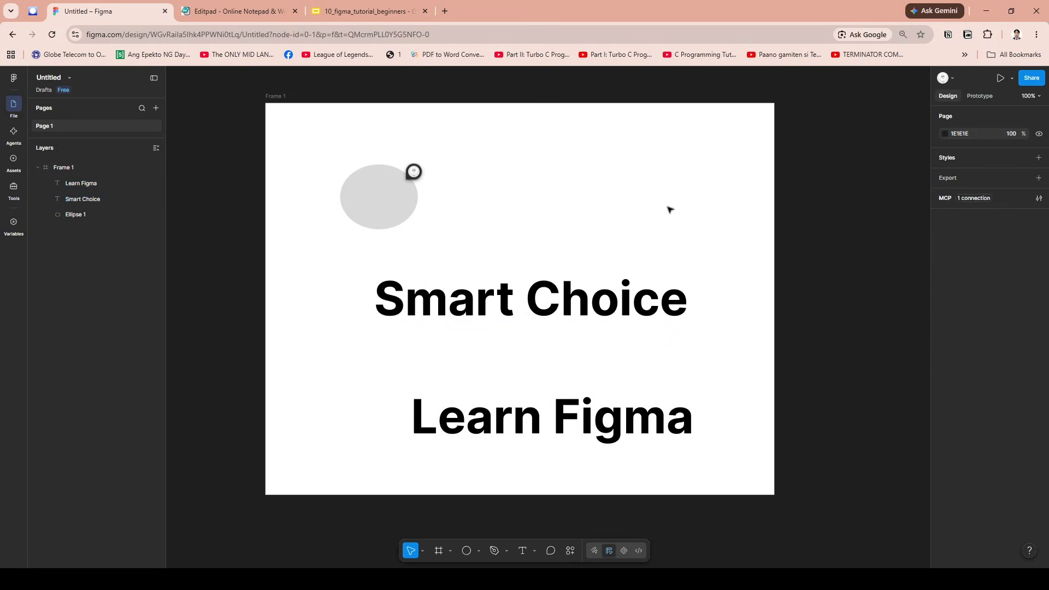
- Move the "Learn Figma" text beside the ellipse, above "Smart Choice", and review its prototype scroll position options
drag(570, 395, 620, 203)
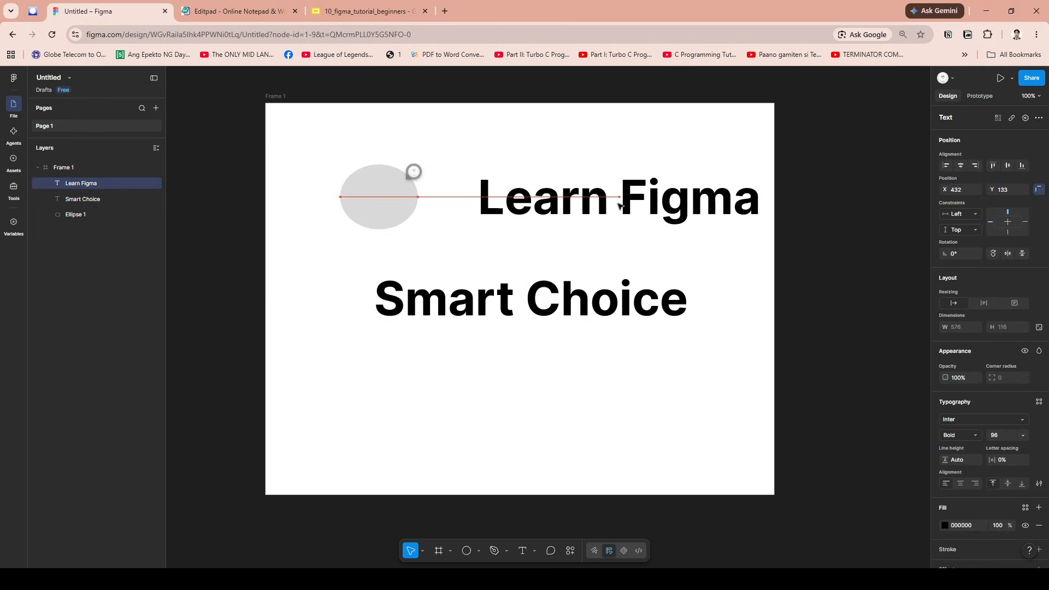
click(982, 97)
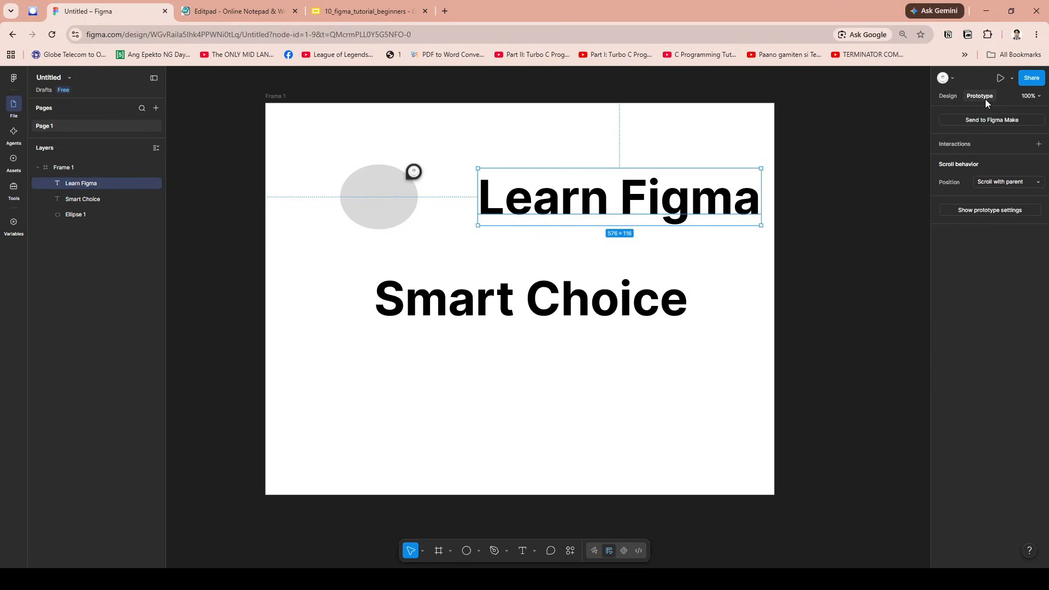
click(1034, 186)
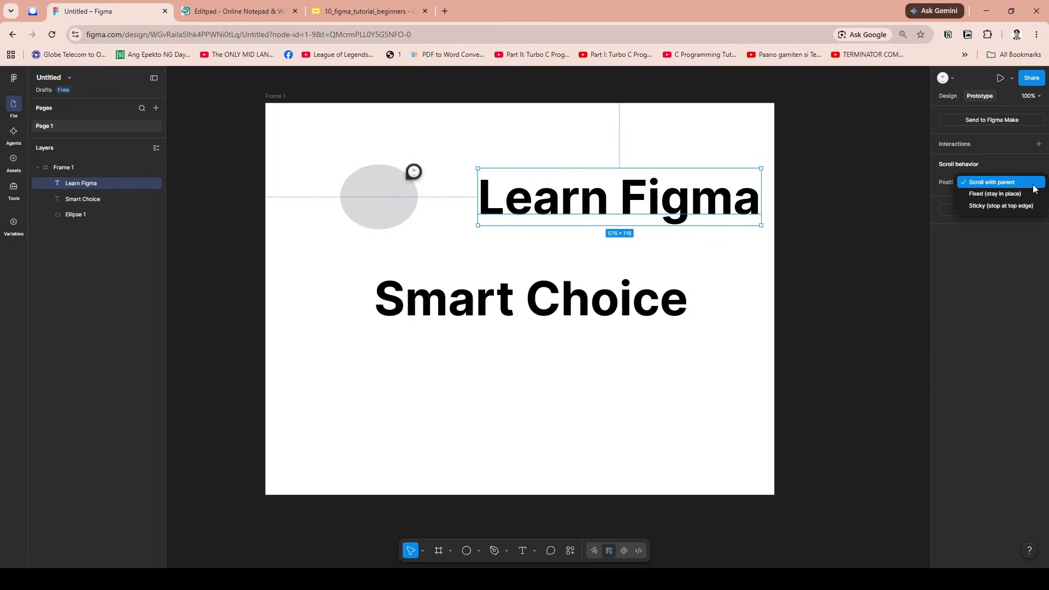
click(828, 326)
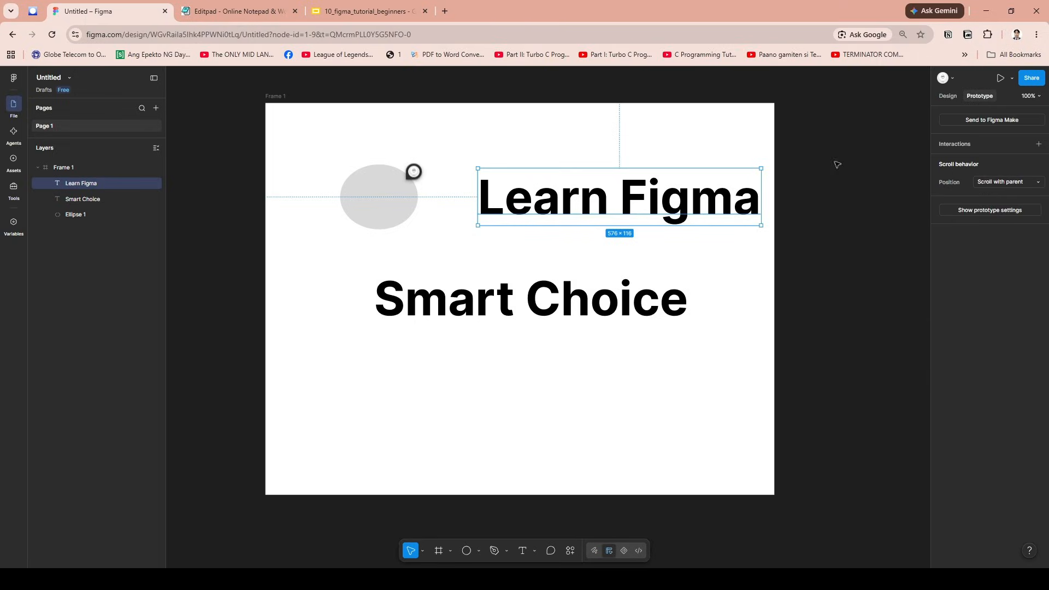
drag(663, 197, 656, 217)
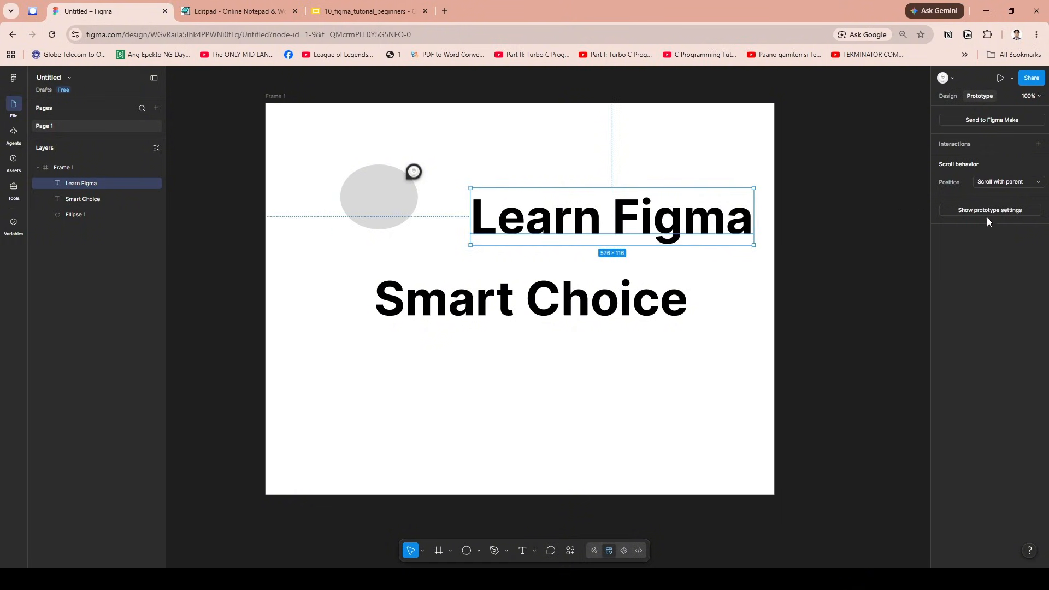
- Draw a small horizontal rectangle below the "Smart Choice" text, near the middle of the frame's width
click(477, 550)
click(510, 464)
mouse_move(452, 386)
mouse_down()
mouse_move(583, 422)
mouse_move(530, 406)
mouse_up()
click(611, 410)
click(601, 401)
click(445, 368)
- Rearrange the frame with the ellipse in the upper-left corner, "Learn Figma" above "Smart Choice" and the rectangle centred beneath "Learn Figma"
click(372, 193)
drag(372, 192, 316, 156)
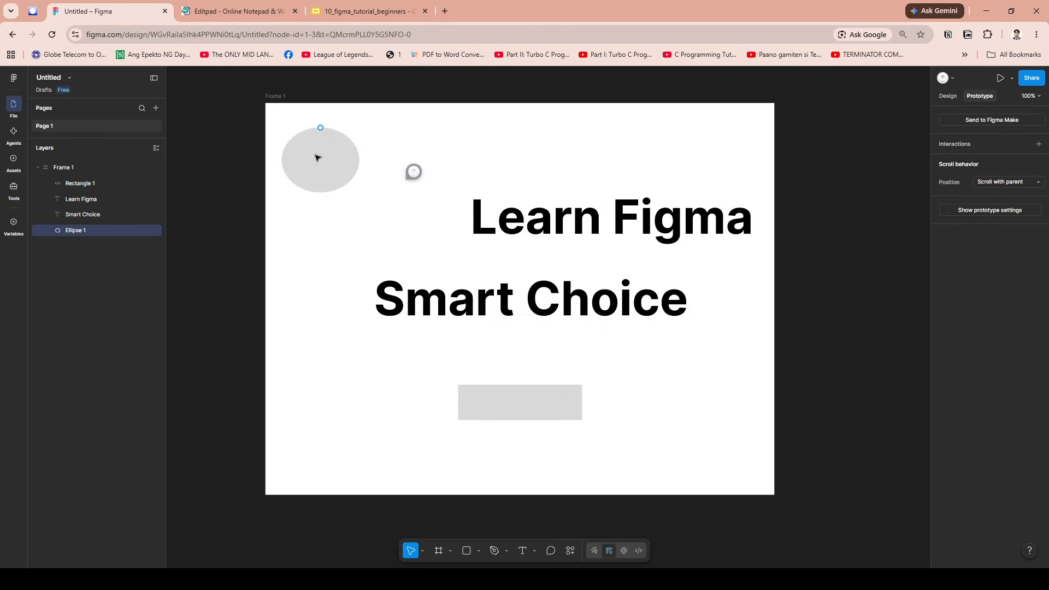
drag(631, 218, 542, 230)
drag(558, 407, 557, 395)
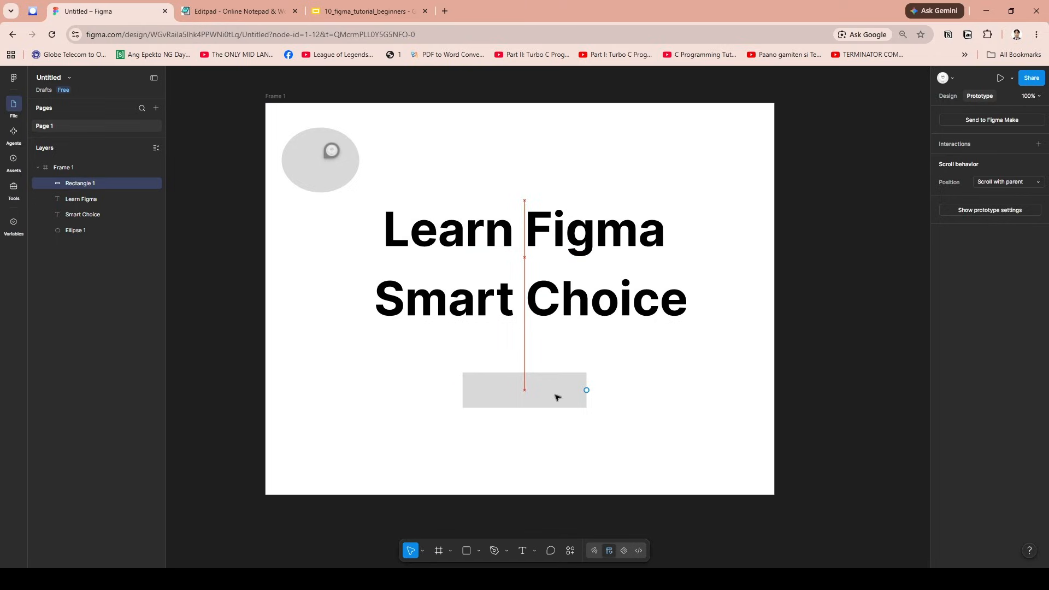
click(680, 398)
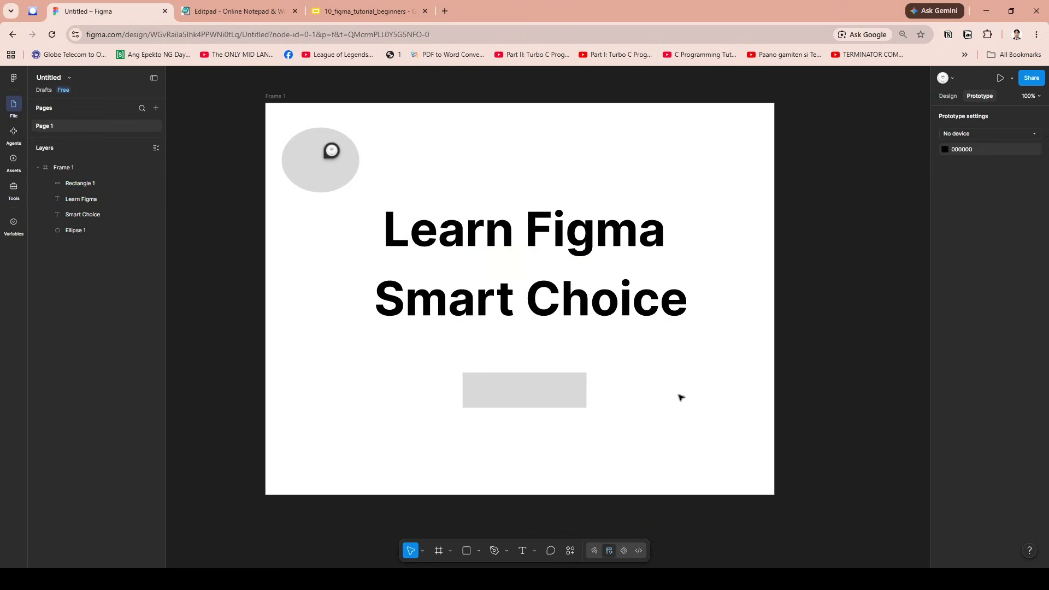
- Review the file's sharing options, including who can access it and what they can do
click(1031, 80)
click(614, 207)
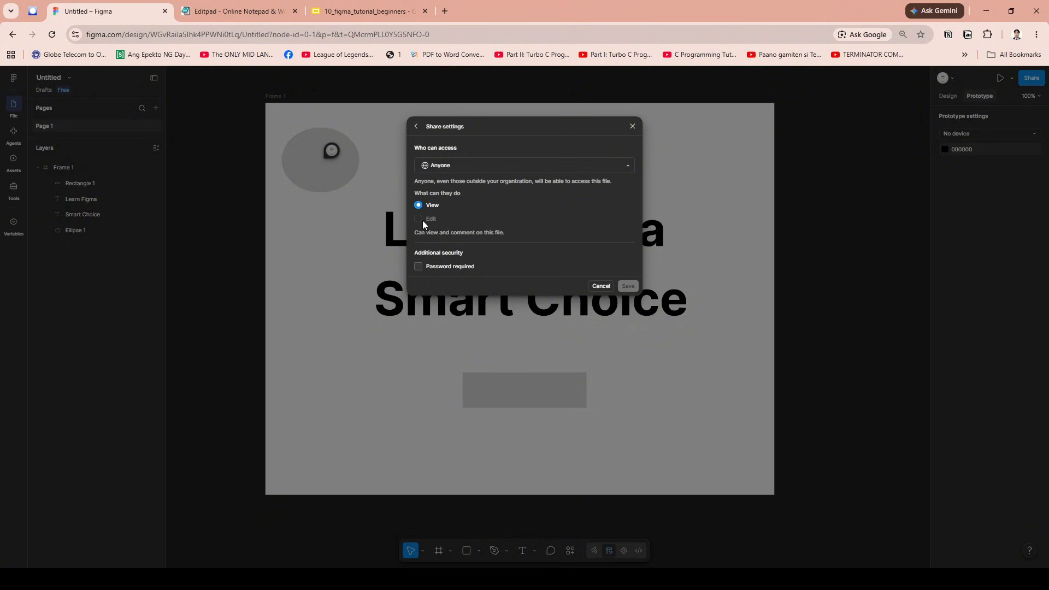
click(463, 166)
click(493, 163)
click(416, 128)
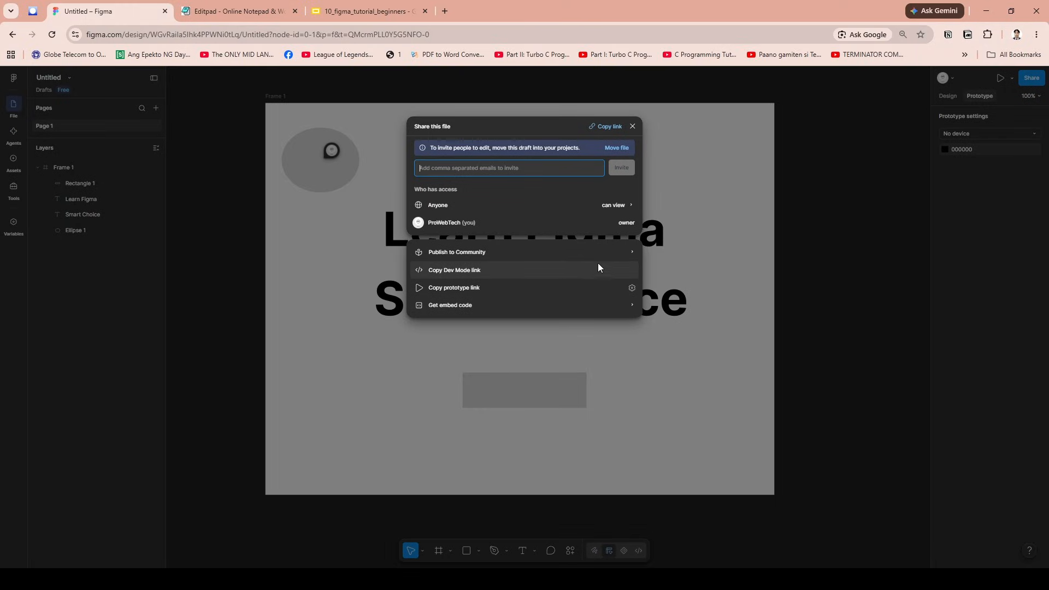
click(529, 115)
- Add an export setting of 1x PNG to Frame 1
click(529, 114)
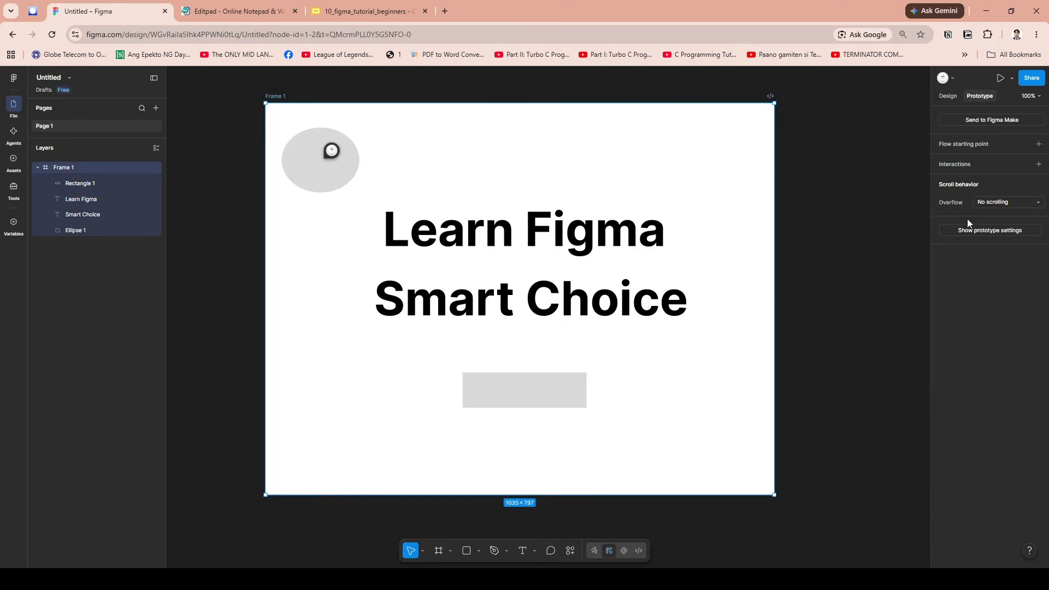
click(950, 96)
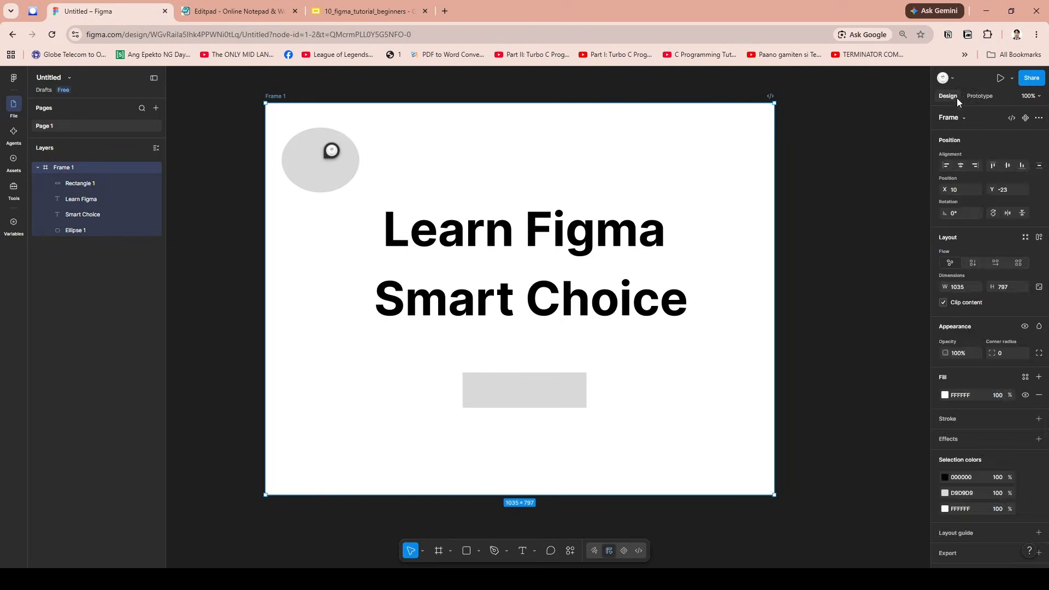
scroll(1001, 381, down, 1)
click(956, 535)
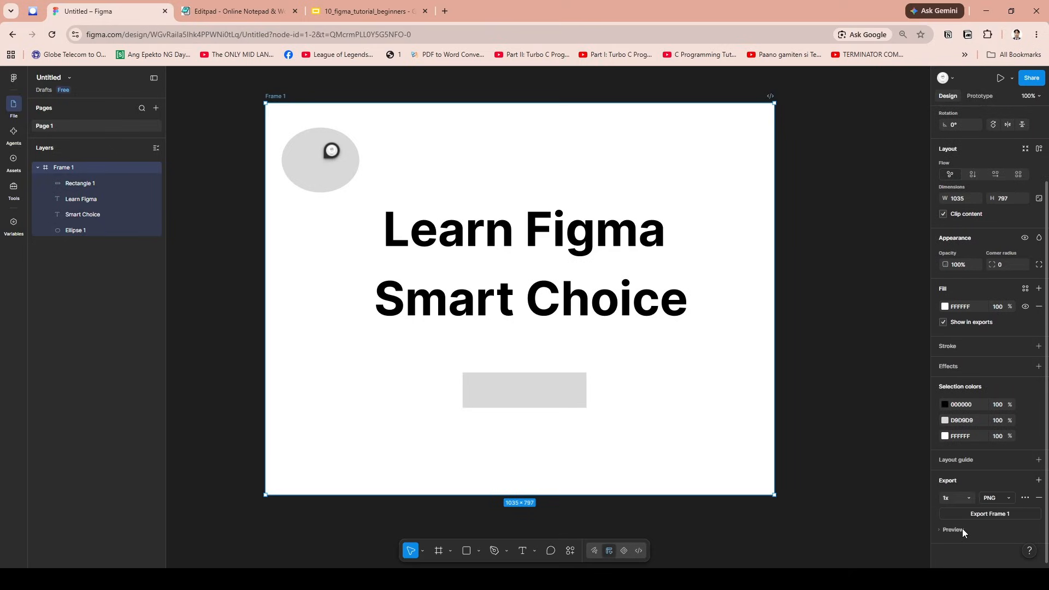
click(996, 499)
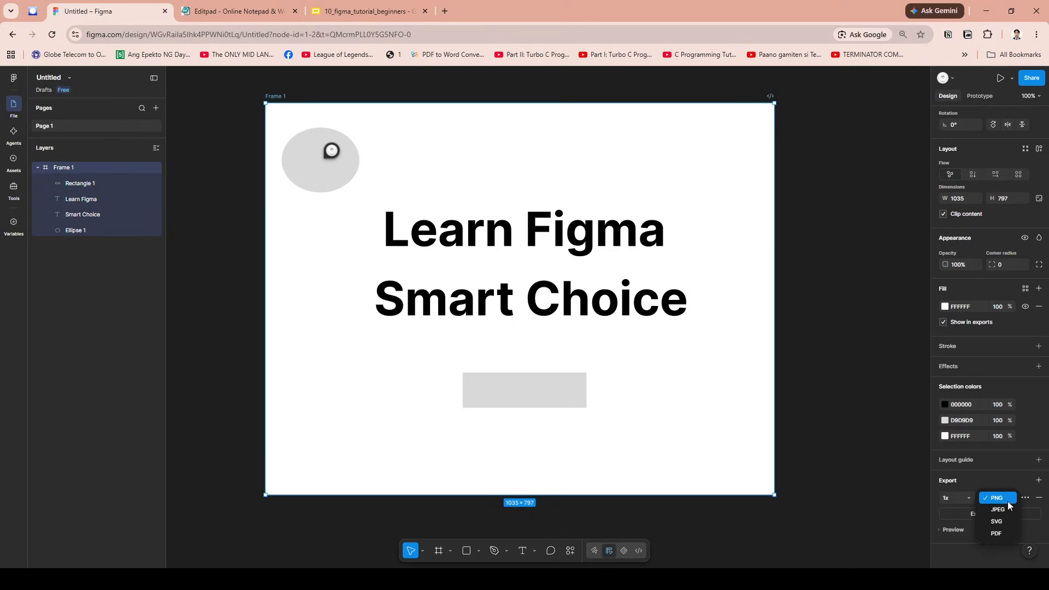
click(1008, 500)
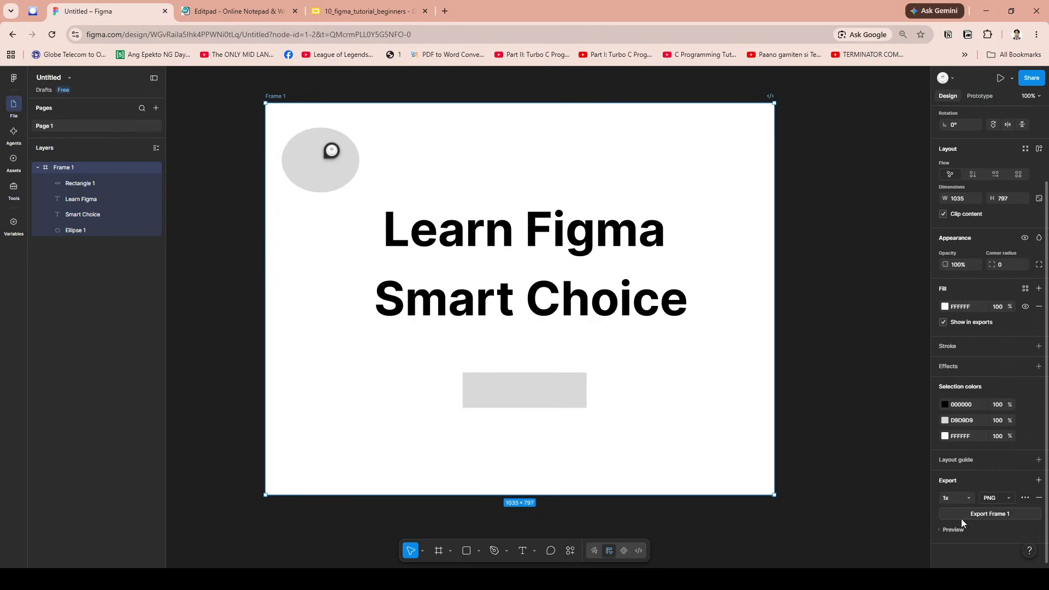
click(850, 327)
scroll(851, 327, up, 9)
scroll(850, 327, down, 8)
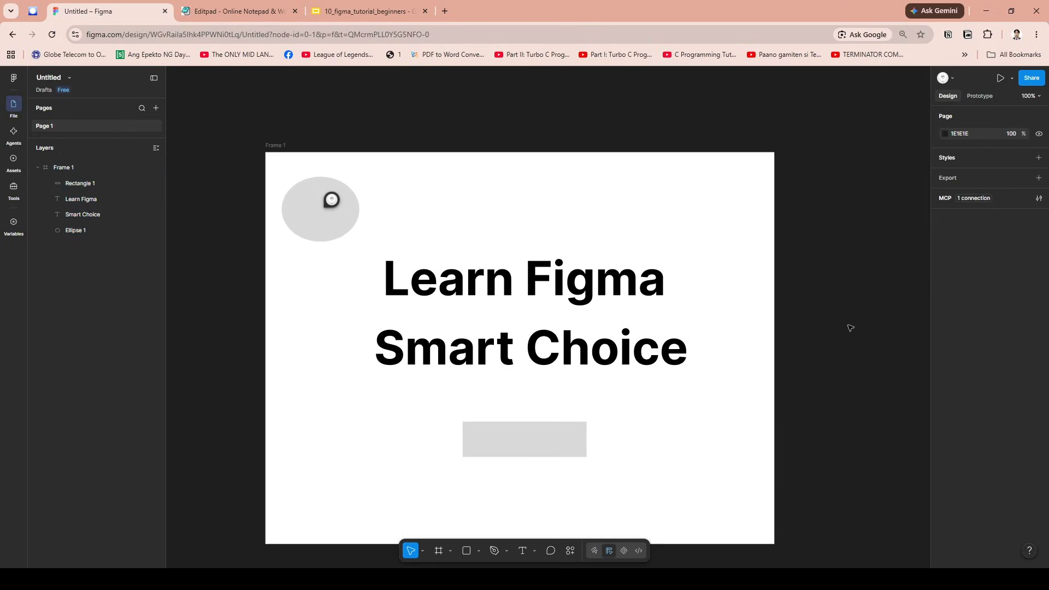
scroll(850, 327, down, 4)
scroll(848, 326, up, 2)
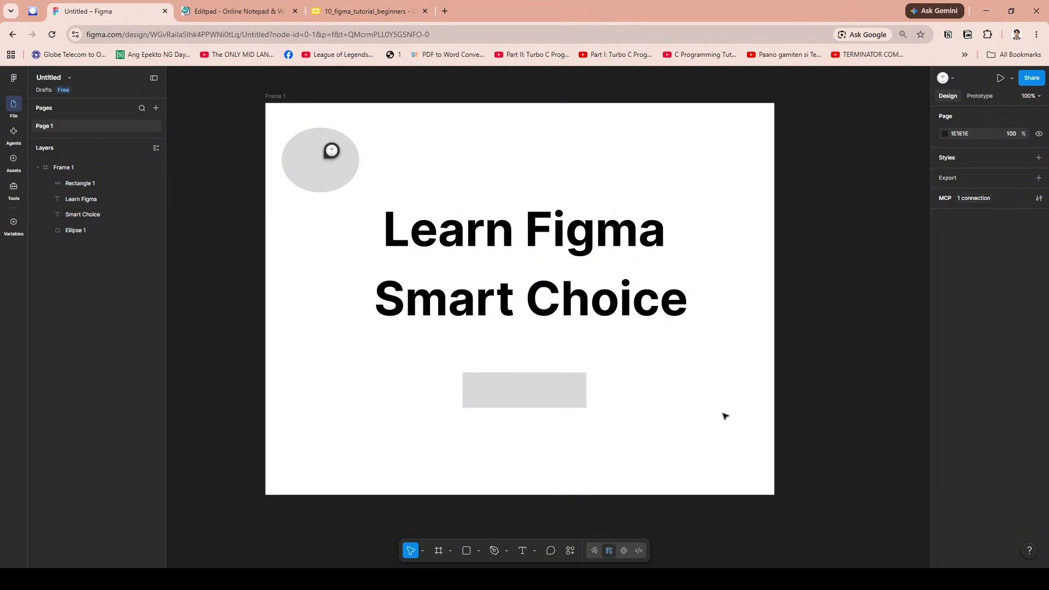
- Shift the rectangle slightly down and add a black inside stroke with a weight of 1
drag(550, 395, 544, 403)
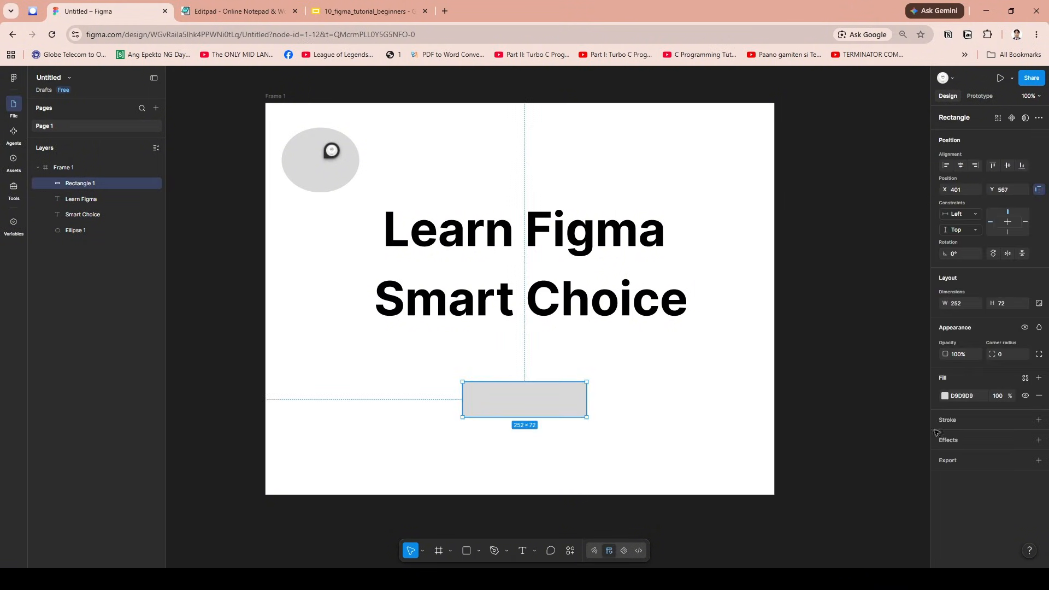
click(1038, 421)
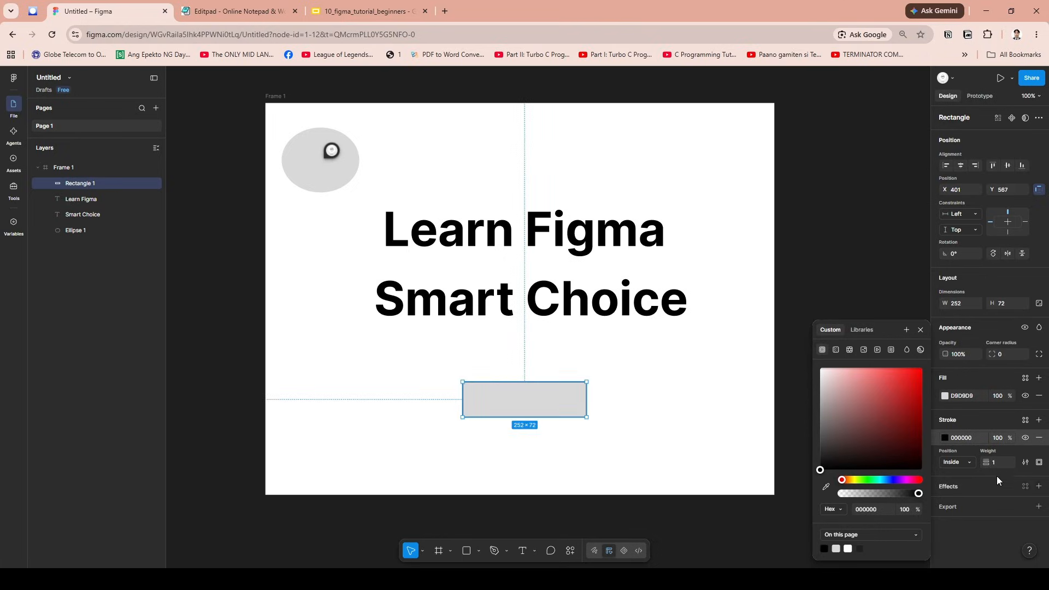
click(1002, 421)
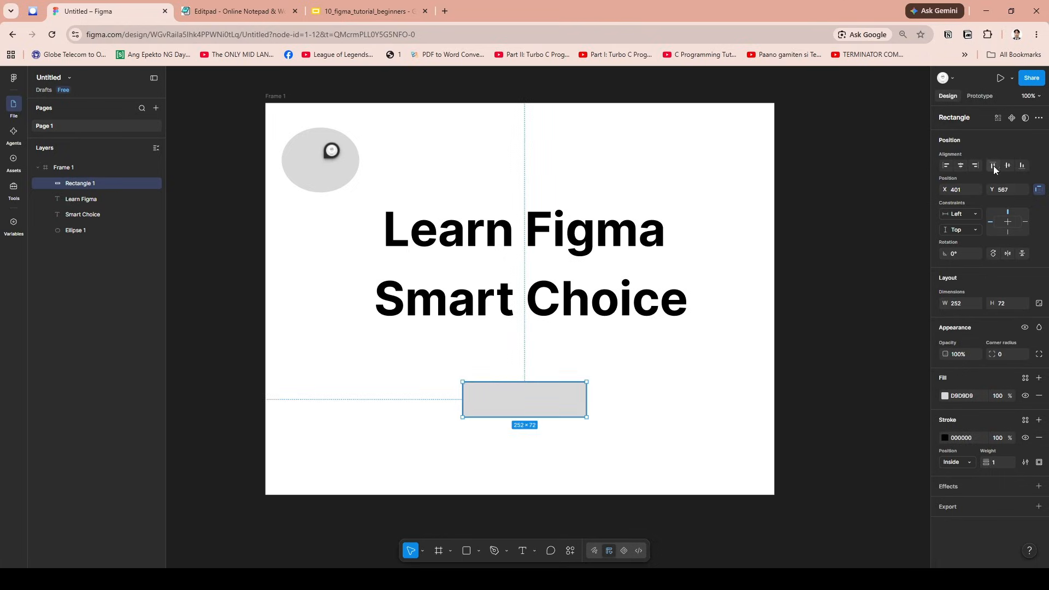
- Round the rectangle's corners to a radius of 15, then shrink it to about 161 × 50 at the frame's bottom centre
drag(562, 403, 571, 403)
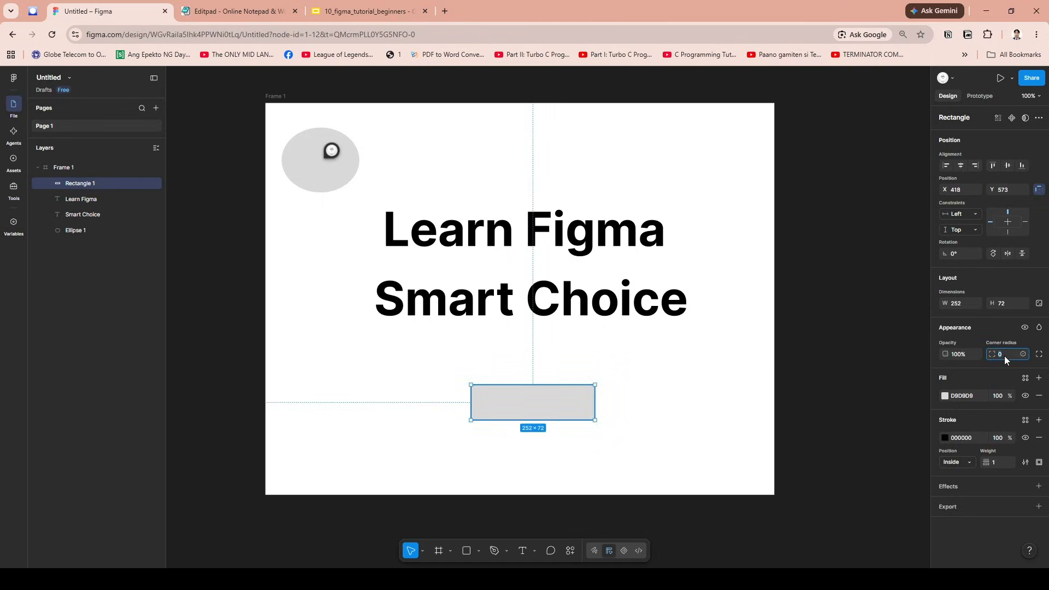
text(15)
key(Return)
click(616, 412)
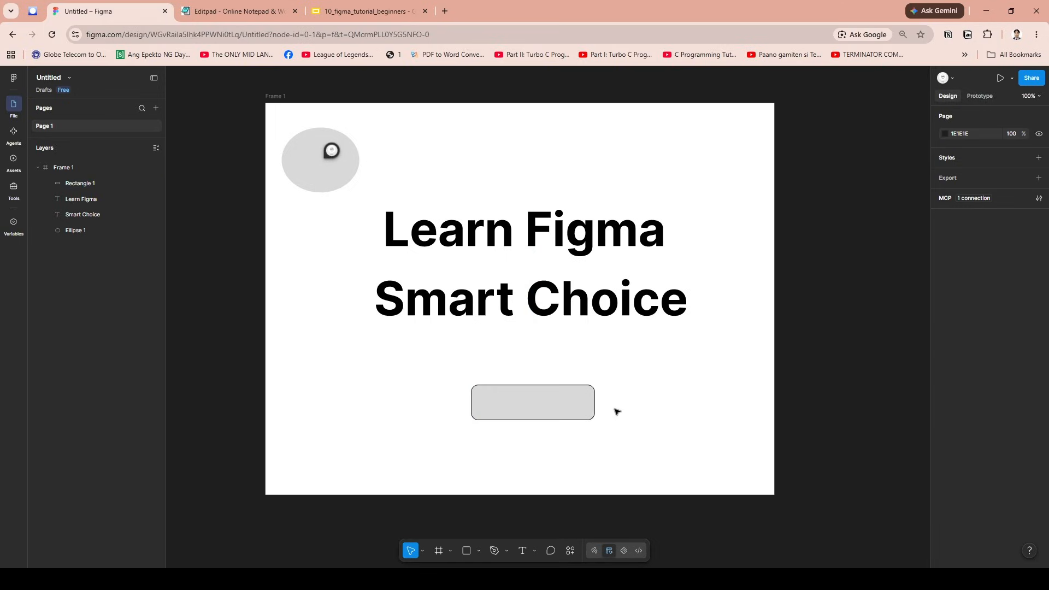
click(564, 412)
drag(565, 412, 516, 472)
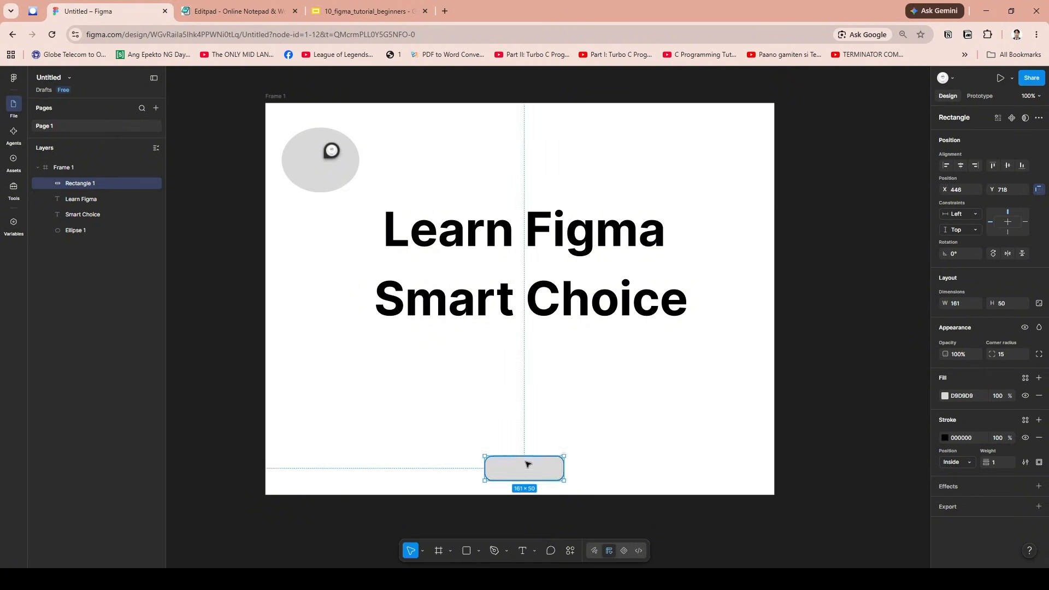
- Add a new phone frame using the iPhone 16 & 17 Pro preset on the empty canvas below Frame 1
scroll(452, 412, down, 10)
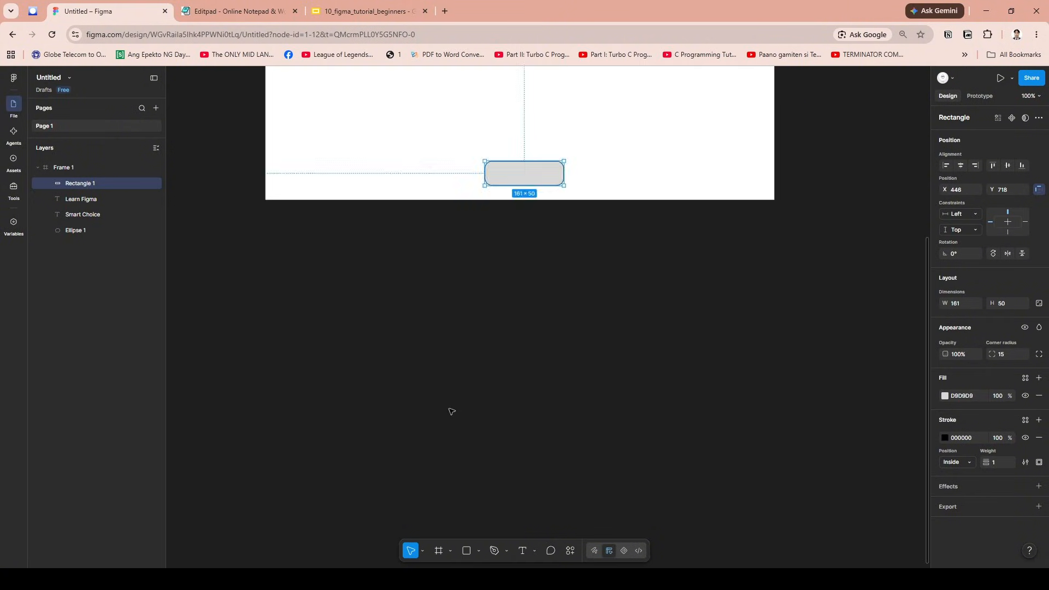
click(452, 412)
click(450, 552)
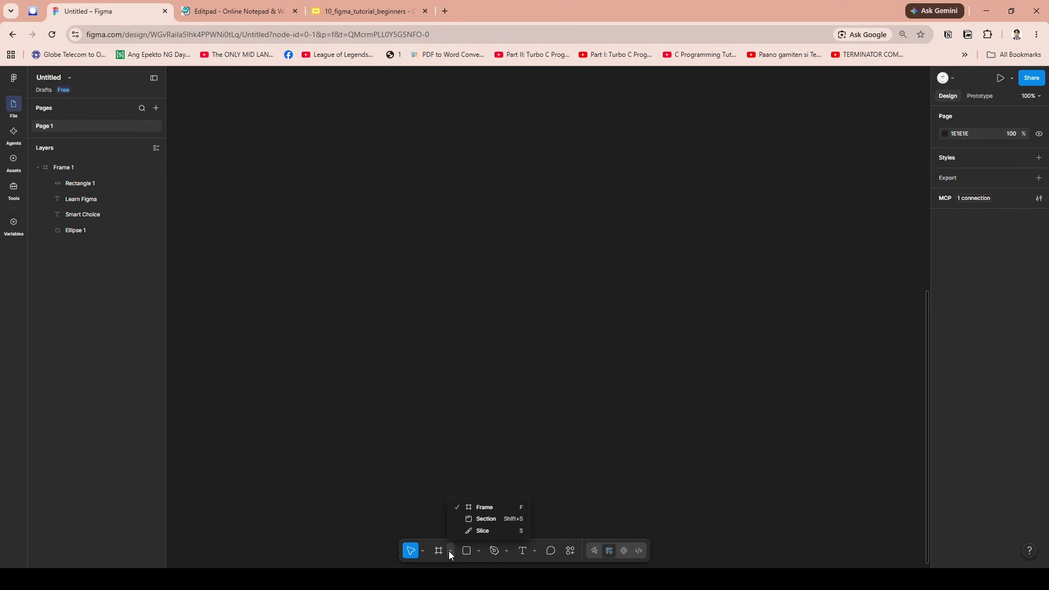
click(449, 552)
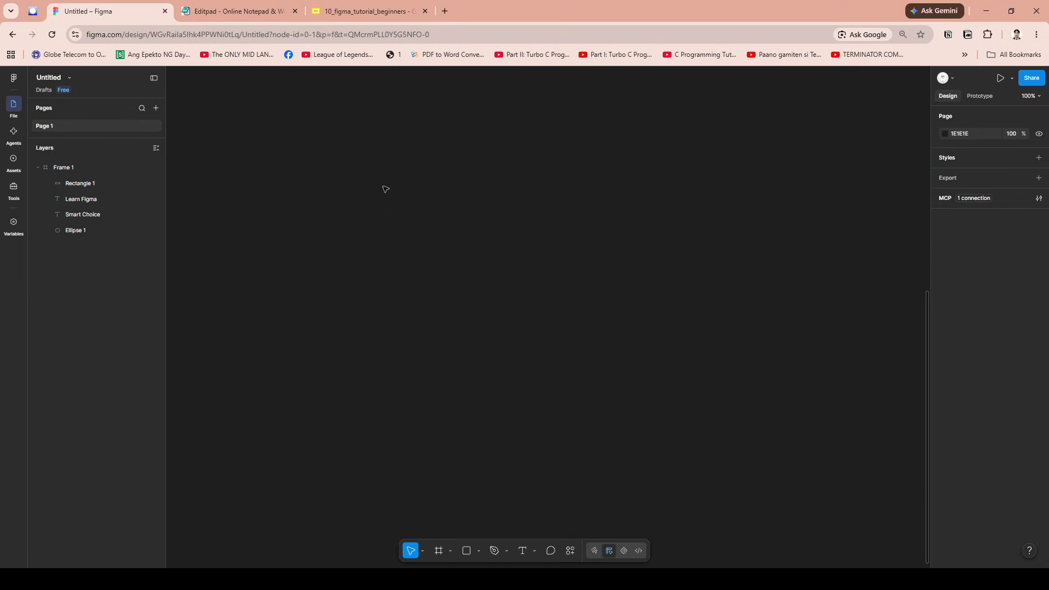
drag(384, 188, 729, 456)
click(440, 558)
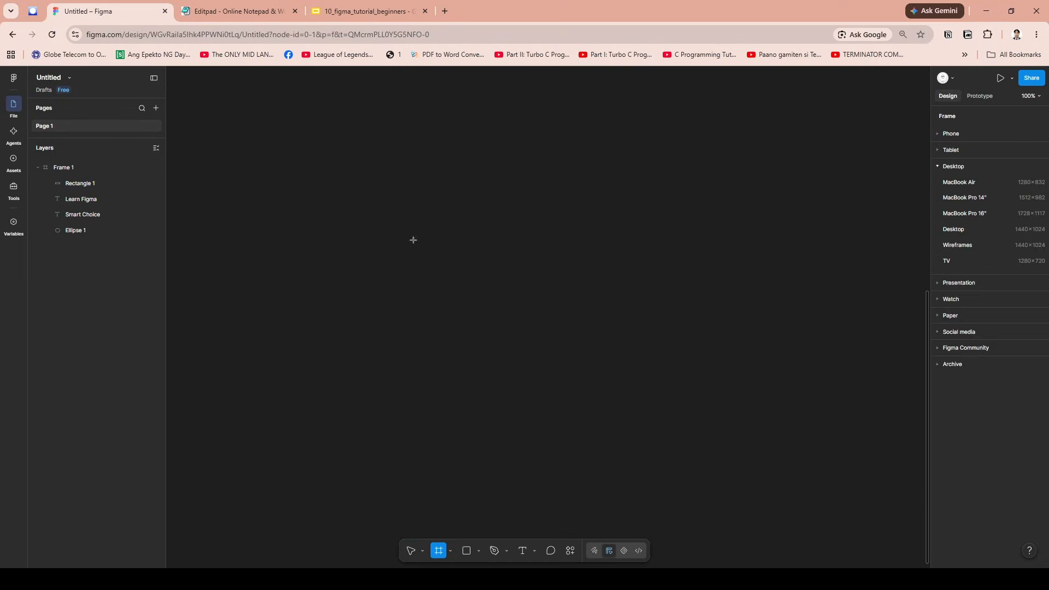
click(940, 133)
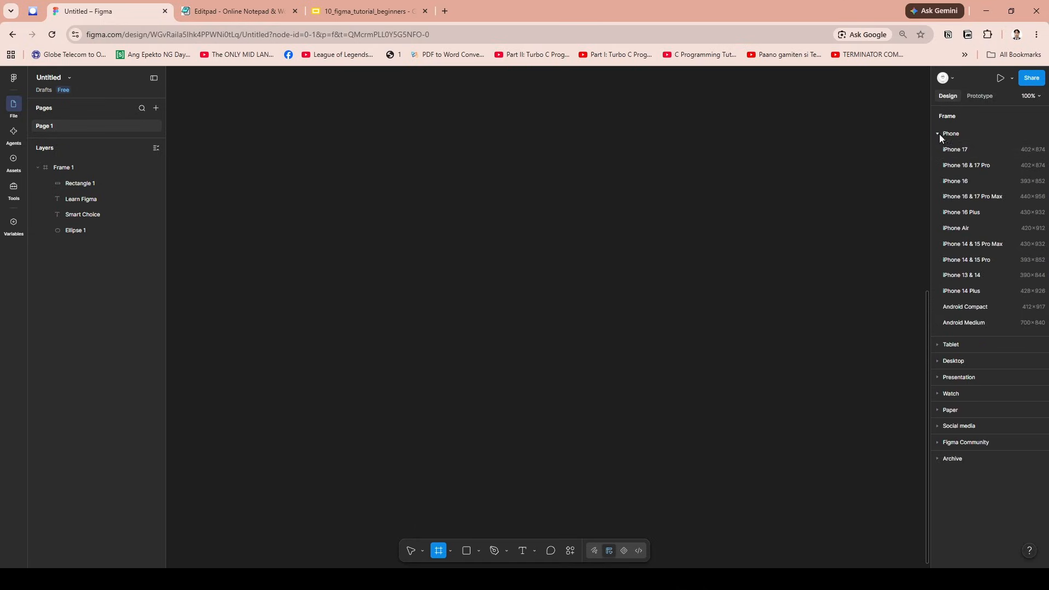
click(979, 166)
click(680, 202)
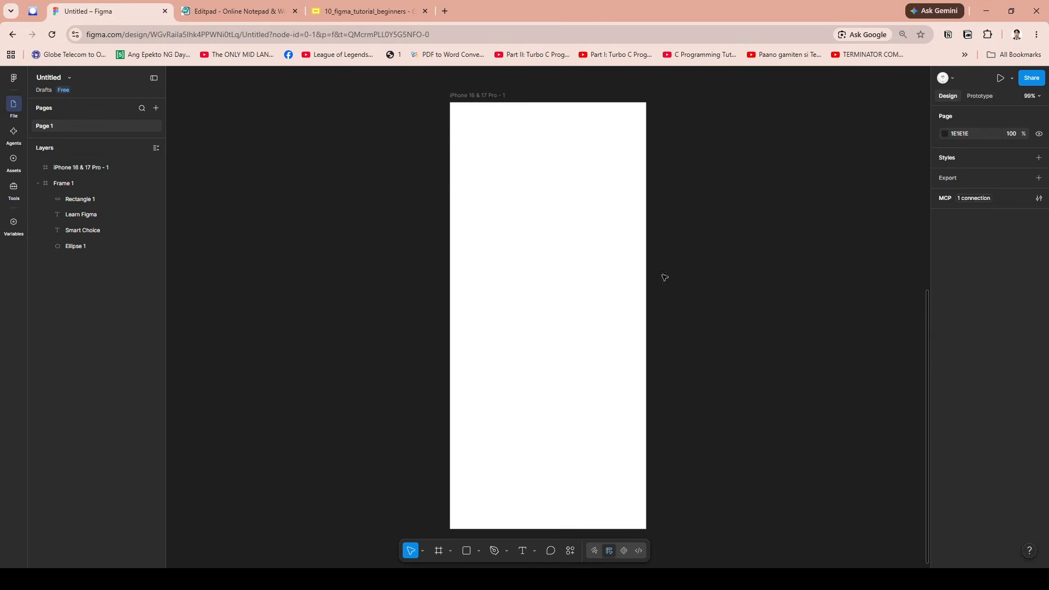
- Move the iPhone 16 & 17 Pro frame sideways so it sits beneath the left part of Frame 1
scroll(624, 291, down, 2)
scroll(546, 253, up, 2)
click(450, 97)
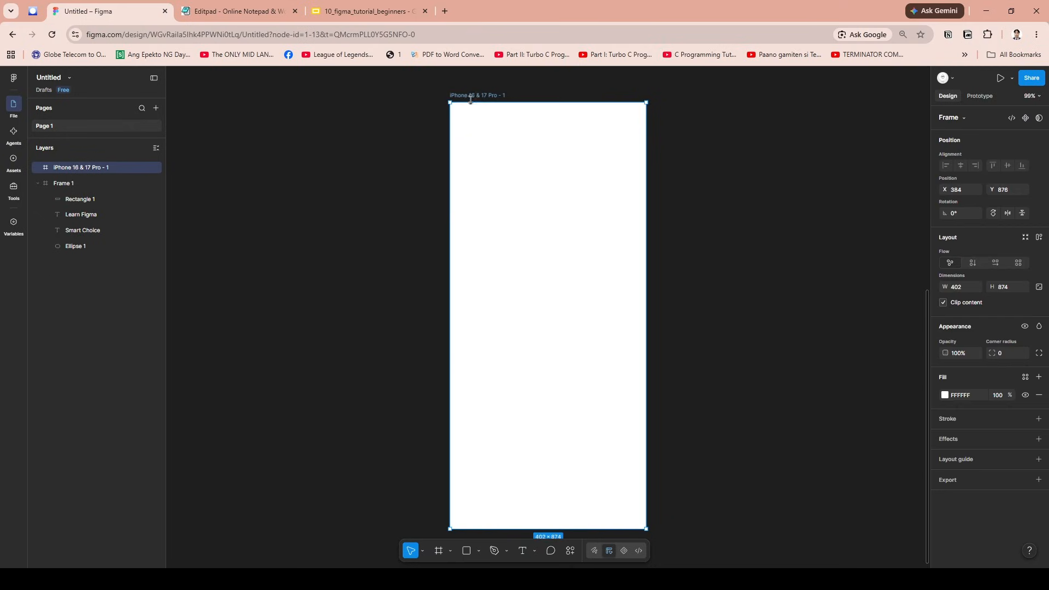
drag(451, 96, 272, 111)
- Review the device, paper and social media size presets available for the phone frame
click(967, 117)
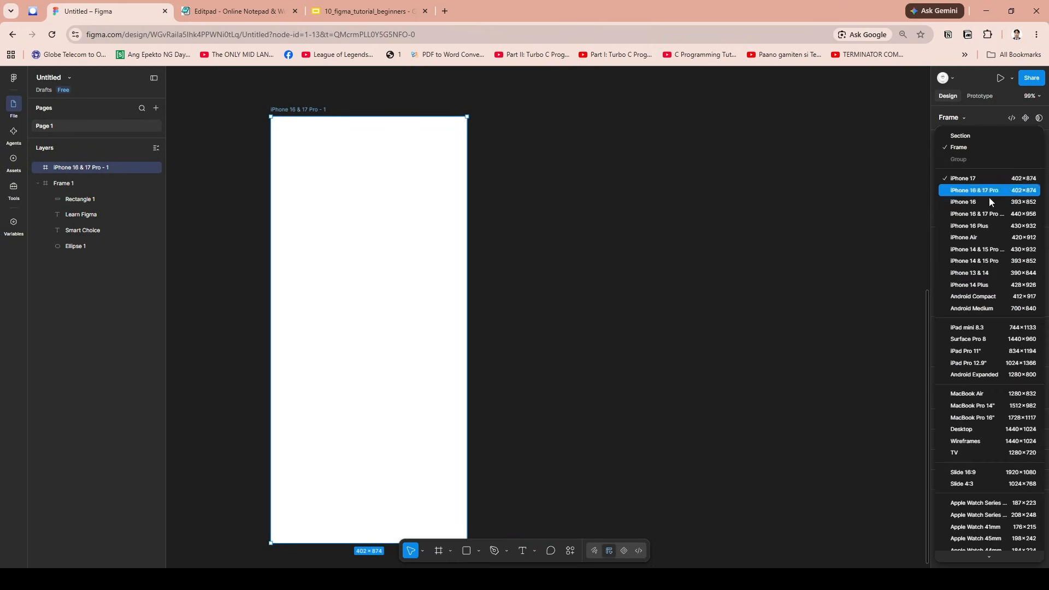
scroll(985, 471, down, 1)
scroll(992, 427, down, 5)
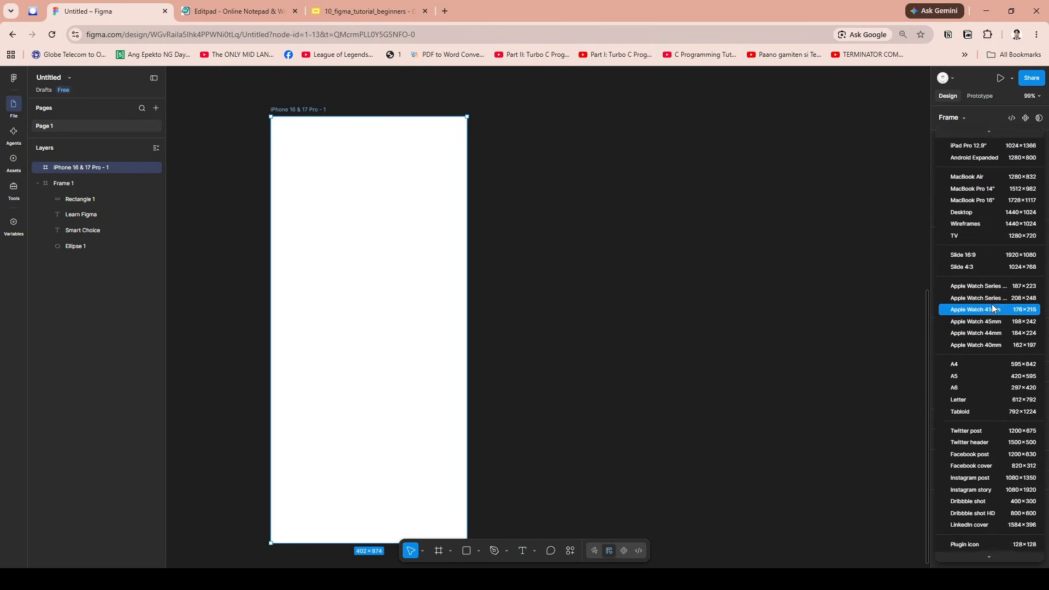
click(712, 363)
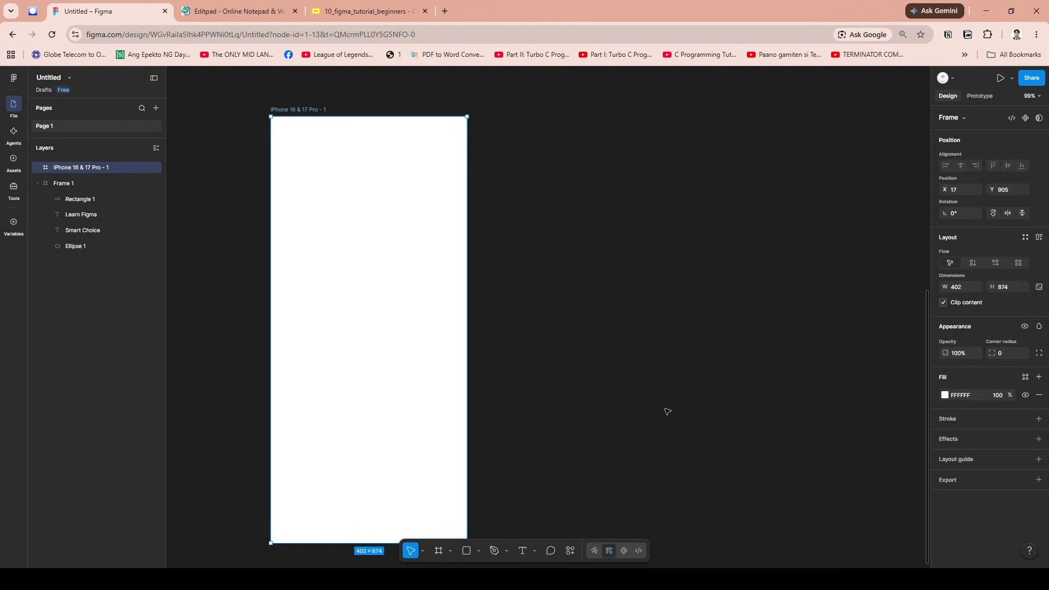
click(601, 453)
drag(644, 429, 606, 403)
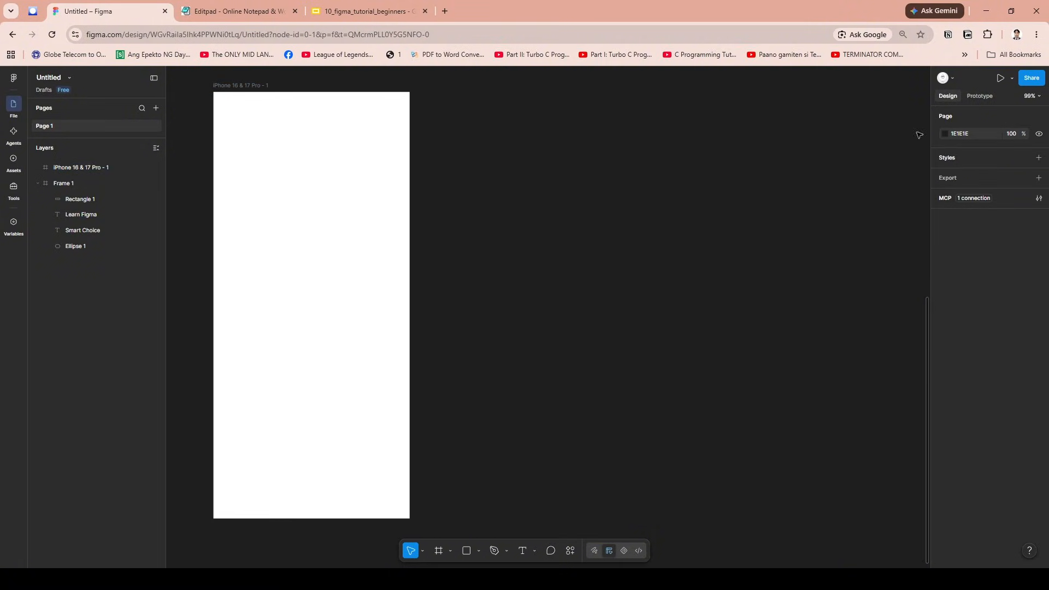
- Show the page's prototype settings and look over the file's main commands
click(980, 97)
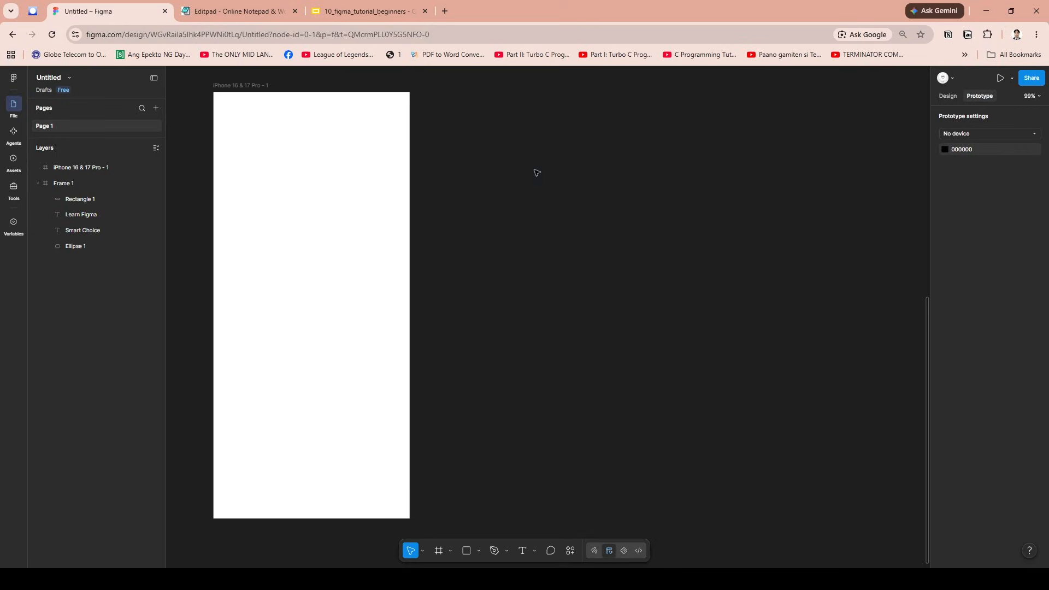
click(15, 79)
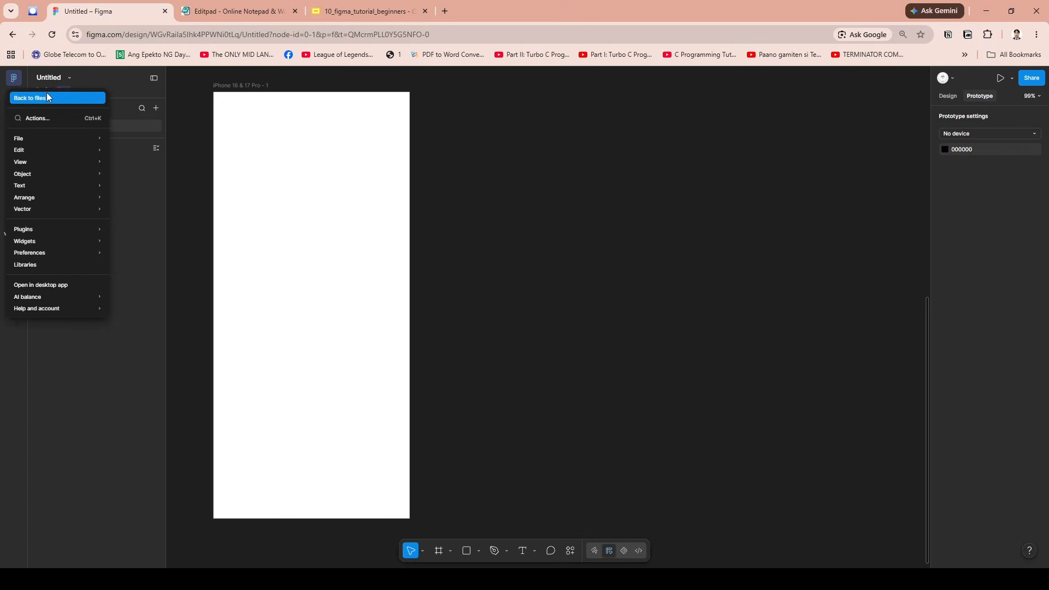
click(557, 188)
click(19, 79)
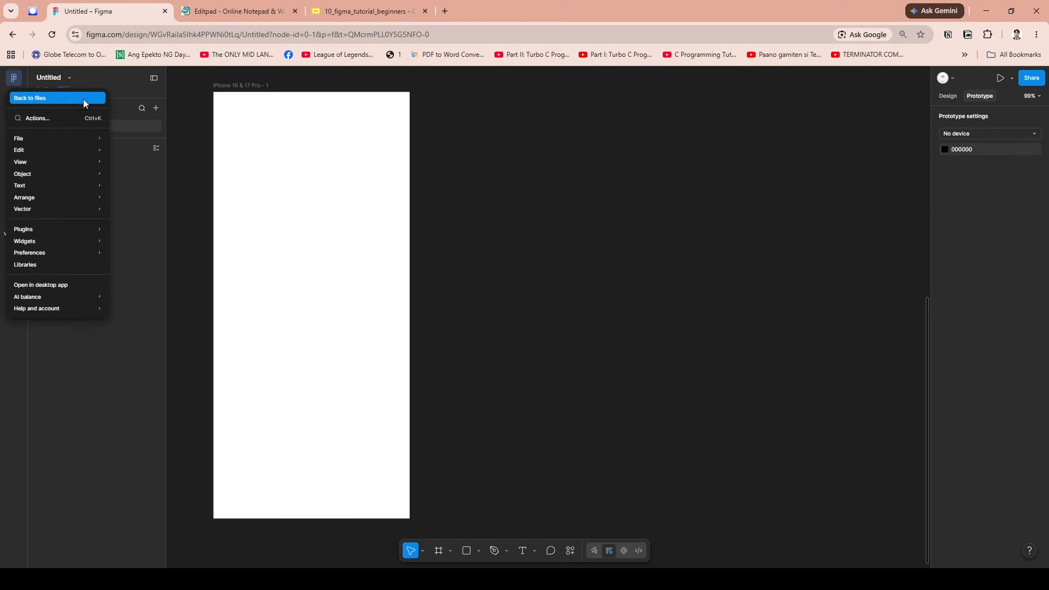
click(115, 366)
scroll(426, 258, up, 3)
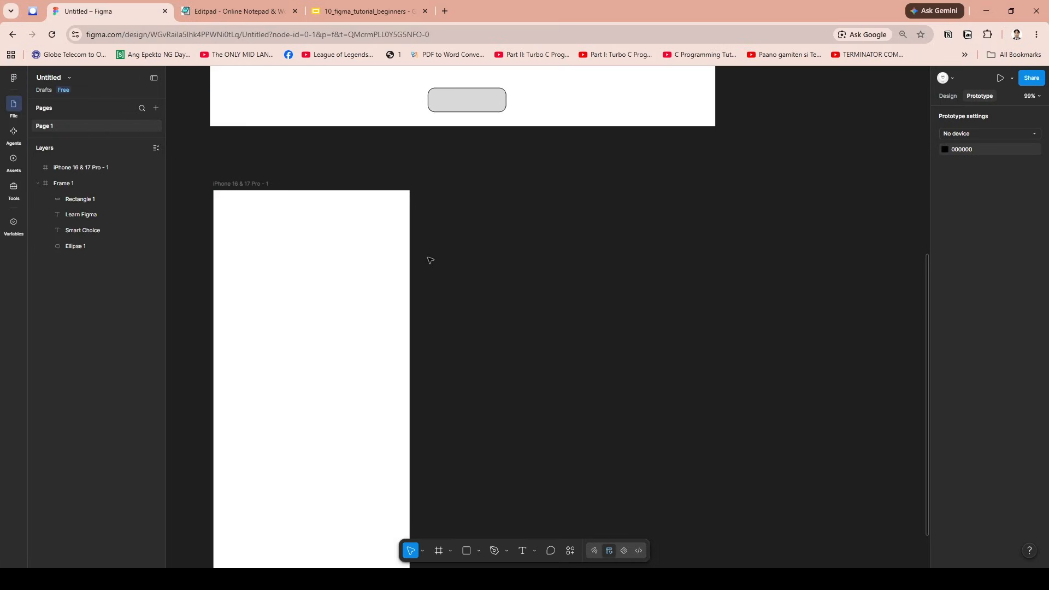
scroll(431, 260, up, 4)
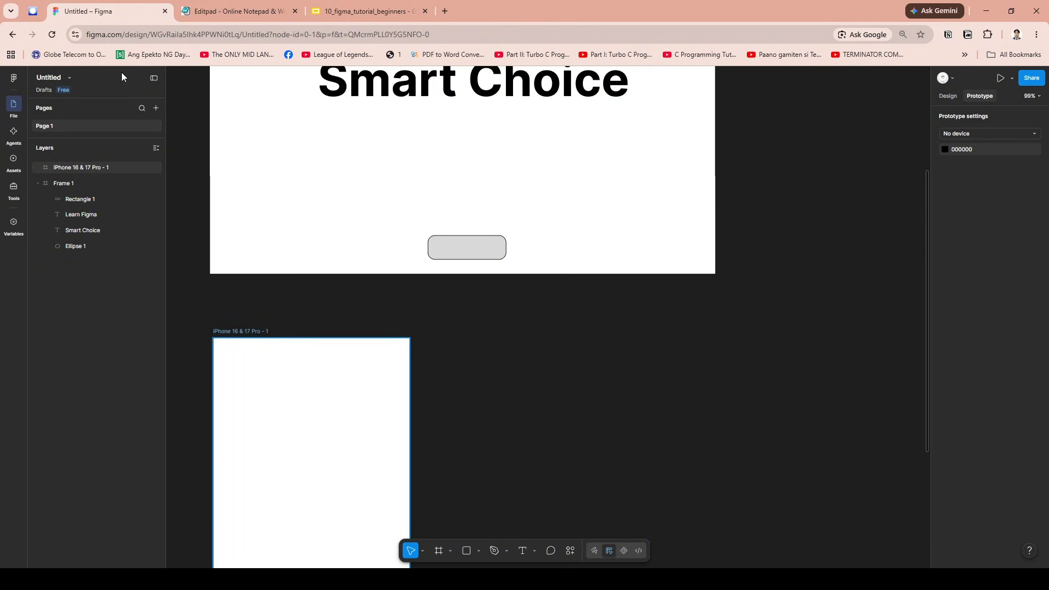
- Switch to the Google Slides tutorial presentation and go through the slides up to "Common Beginner Mistakes"
click(366, 11)
key(Right)
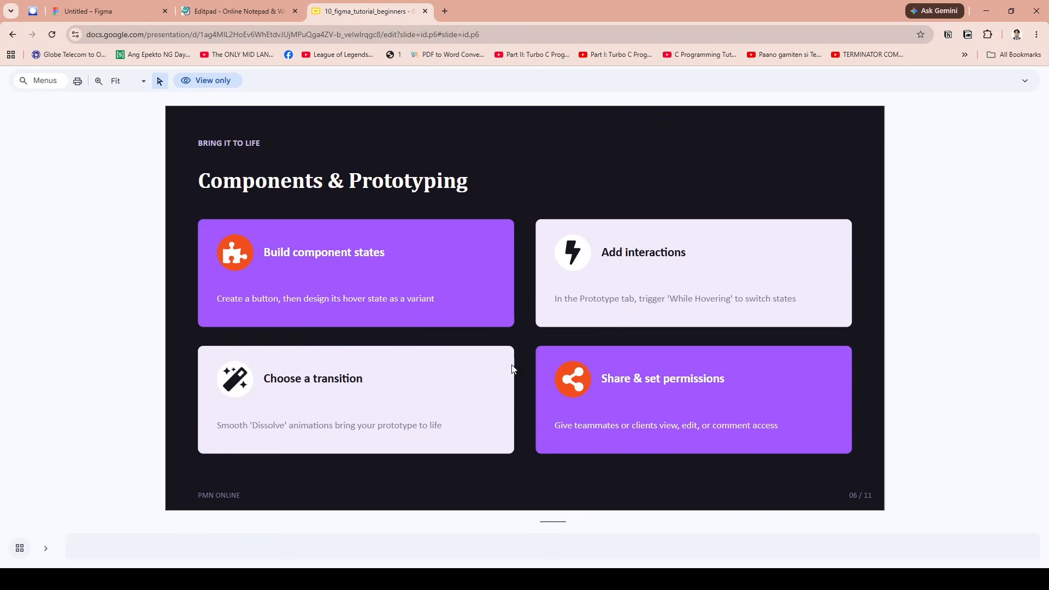
key(Right)
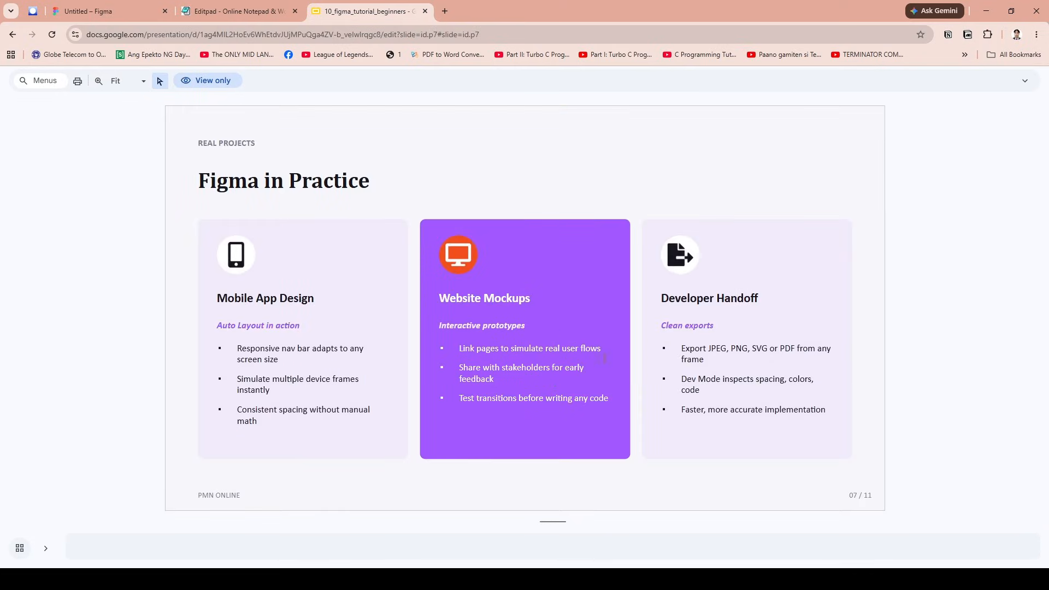
key(Right)
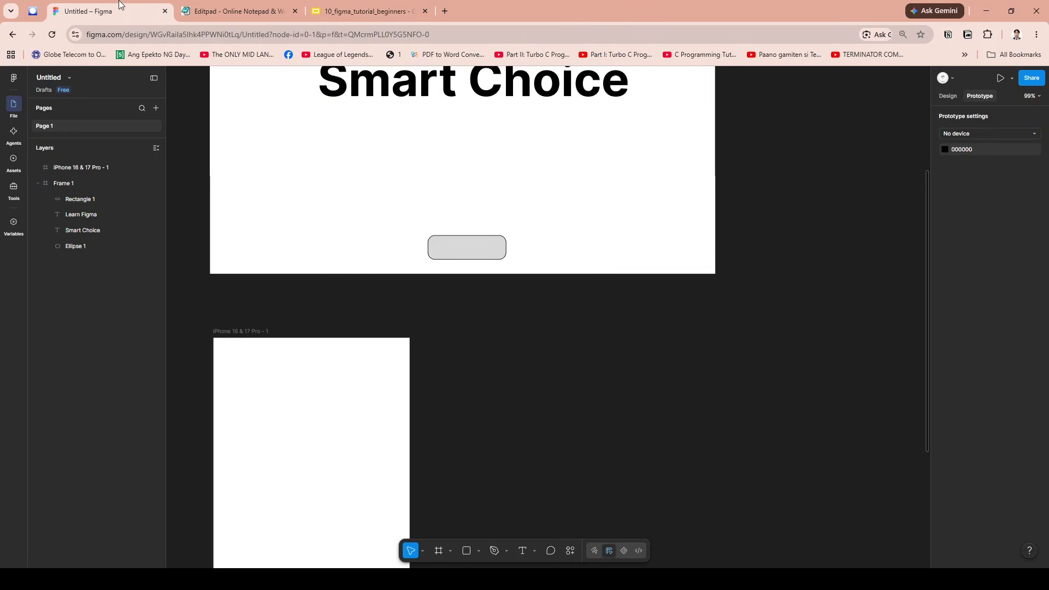
- Switch back to Figma, leave the design file for the file browser and browse the Community resources
click(87, 11)
click(13, 74)
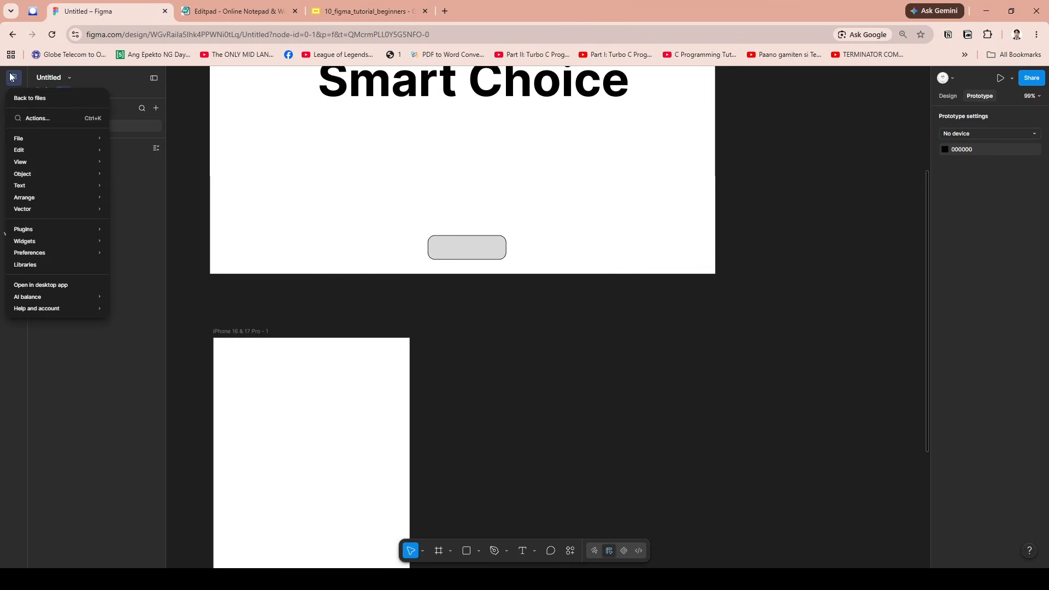
click(41, 95)
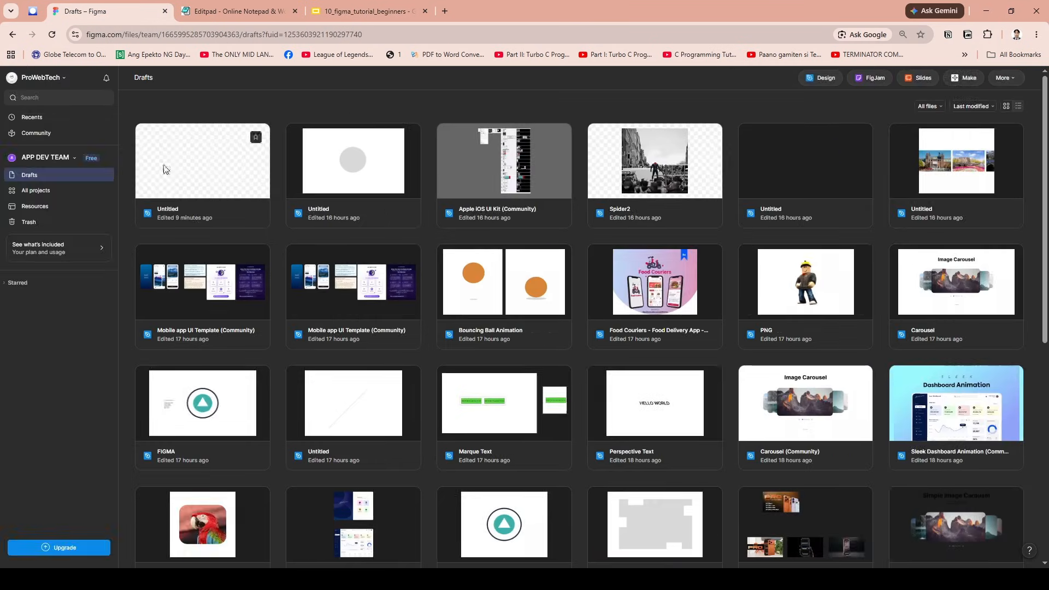
click(38, 133)
scroll(519, 288, down, 2)
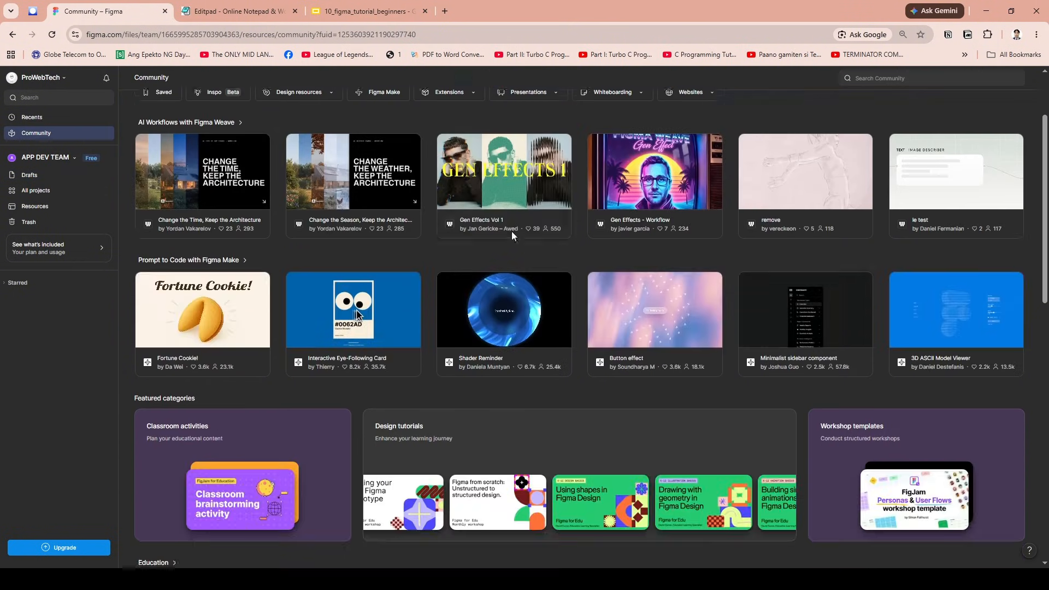
- Return to the Google Slides presentation, advance to "Why Figma Is Worth Mastering" and highlight its four bullet points
click(372, 6)
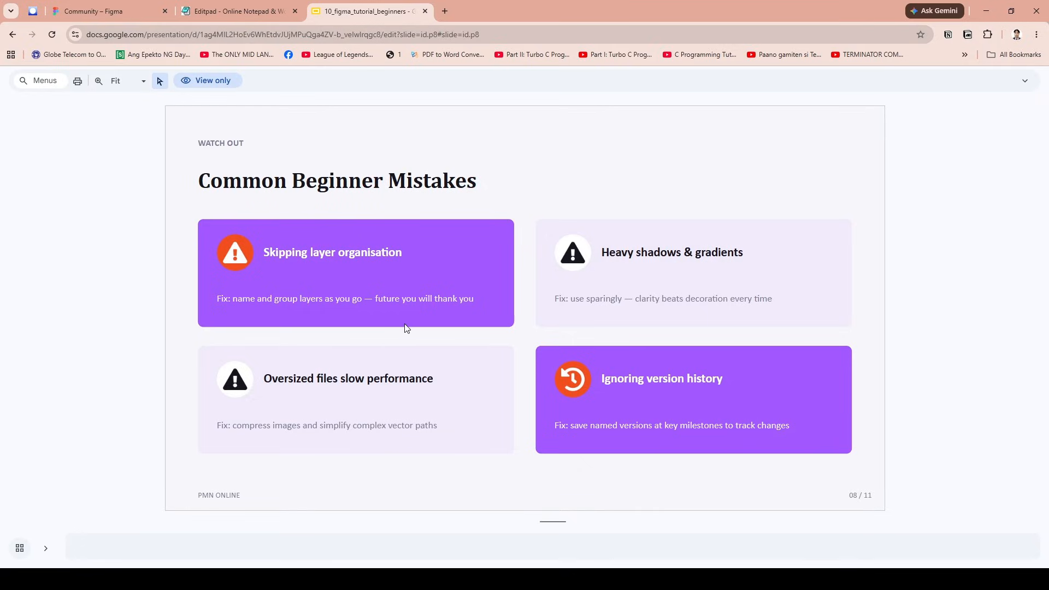
scroll(561, 400, down, 1)
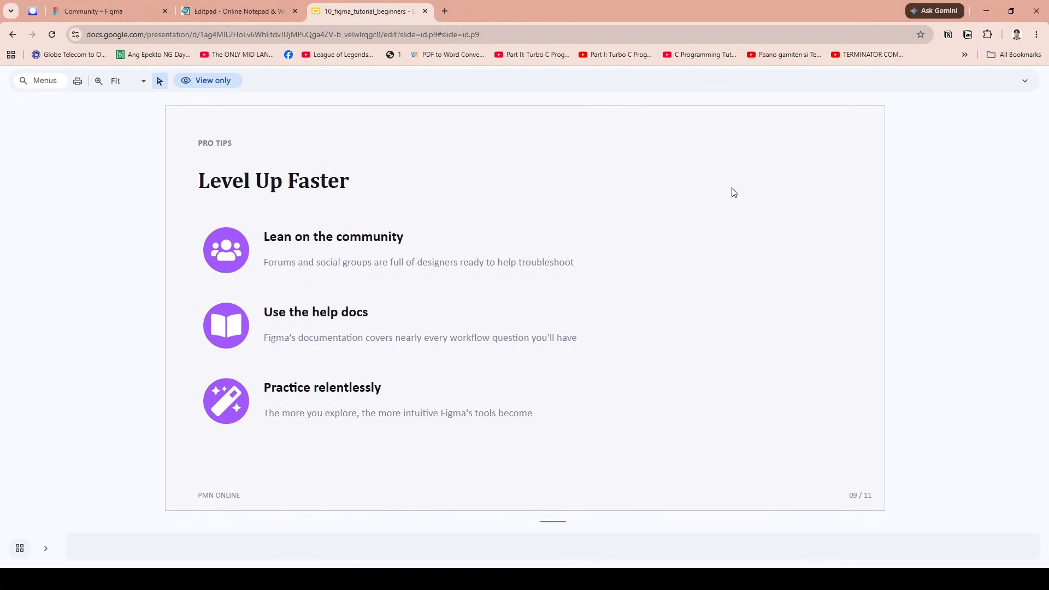
key(Down)
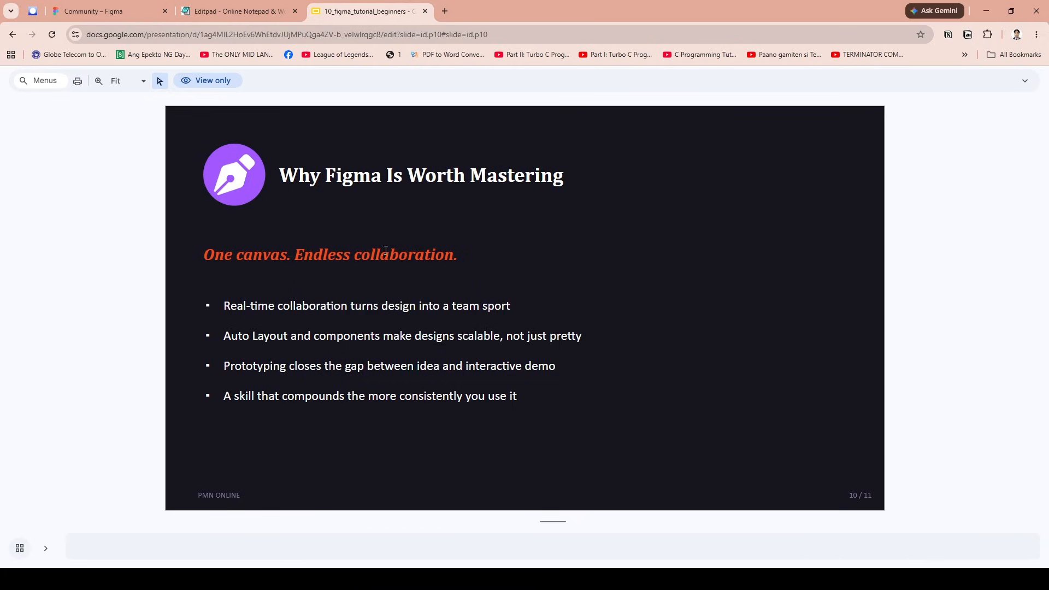
drag(224, 305, 557, 398)
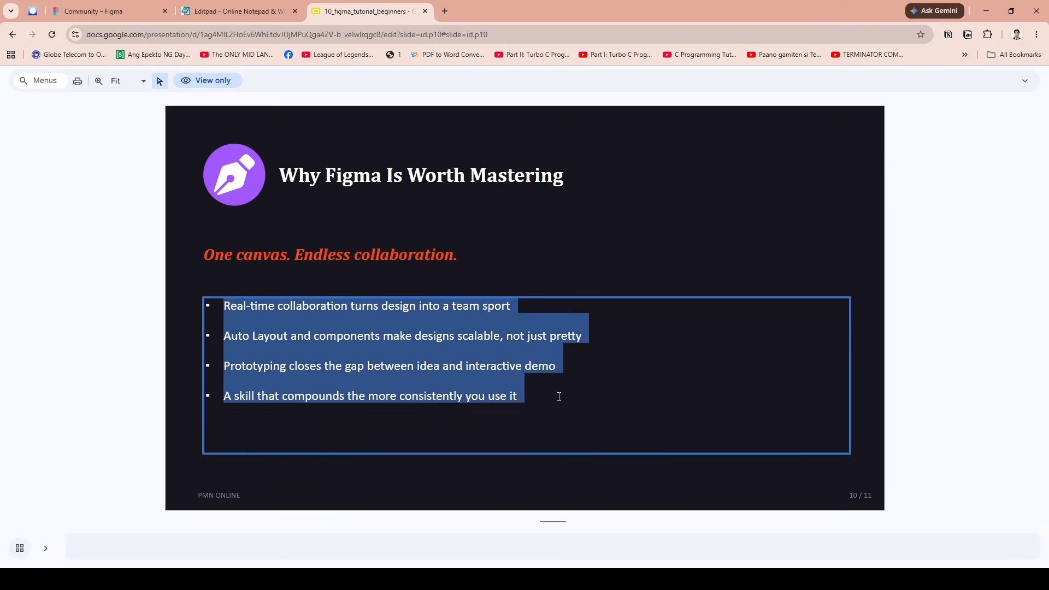